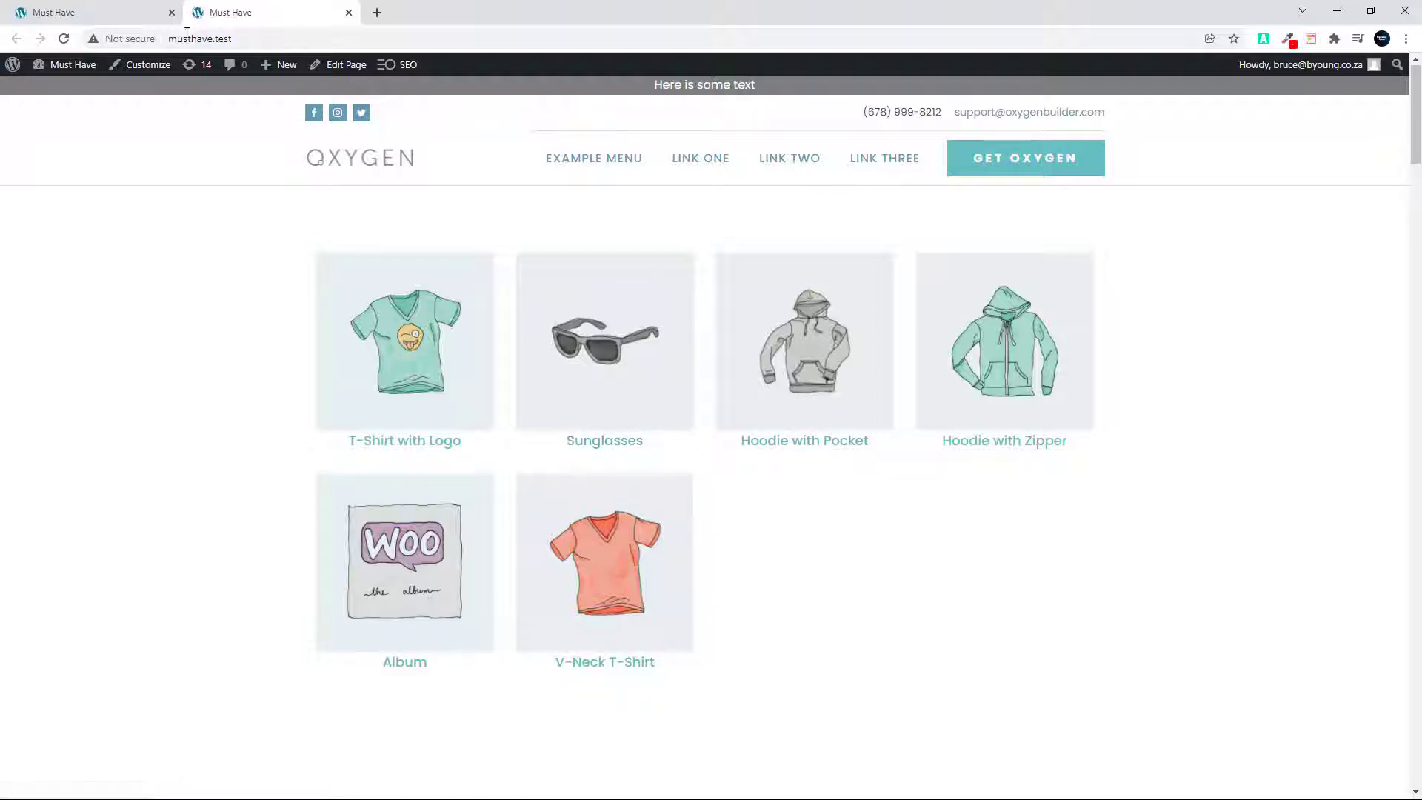
Open the WordPress admin Dashboard in a new tab from the admin bar's site name
right_click(54, 63)
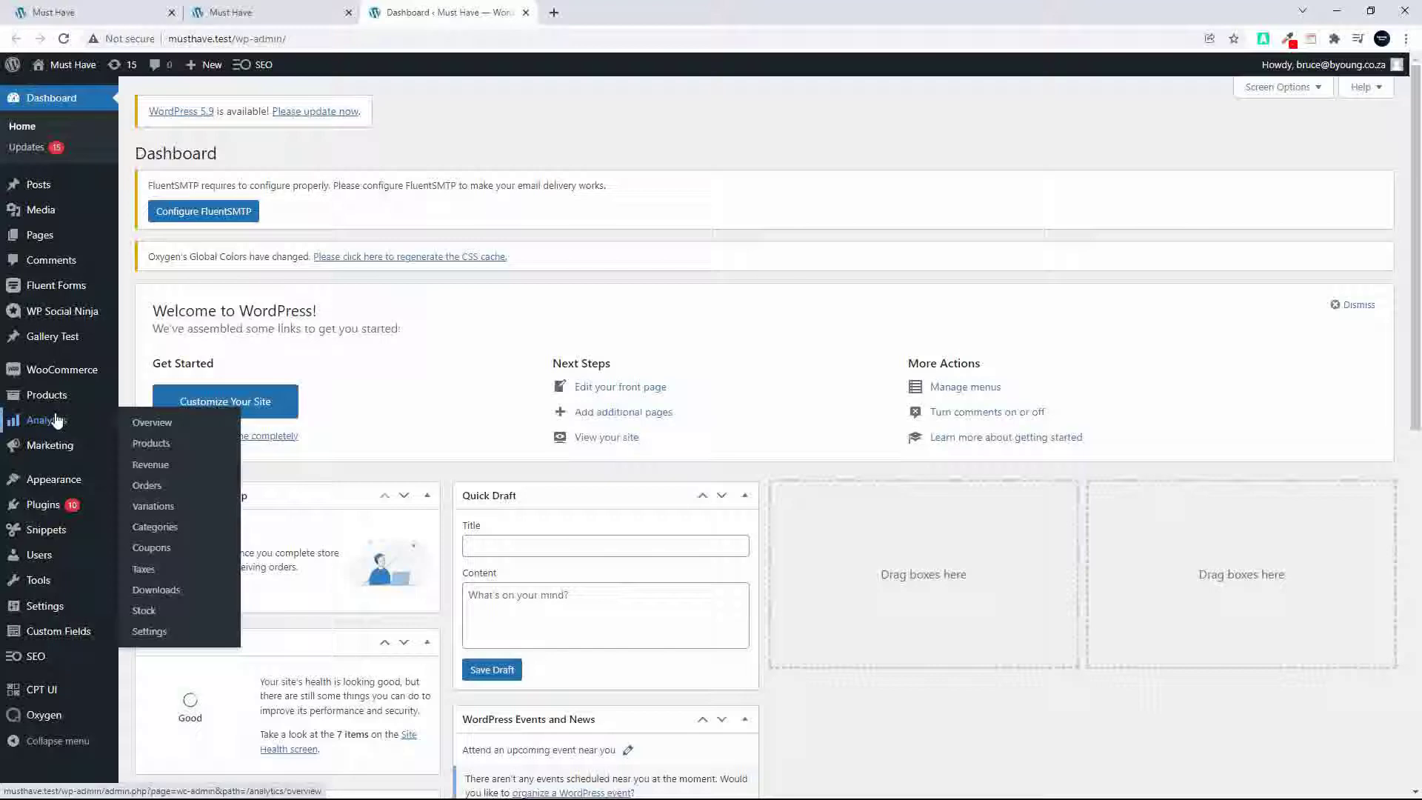
In All Products, Quick Edit the Cap product, tick Featured and update it
left_click(59, 395)
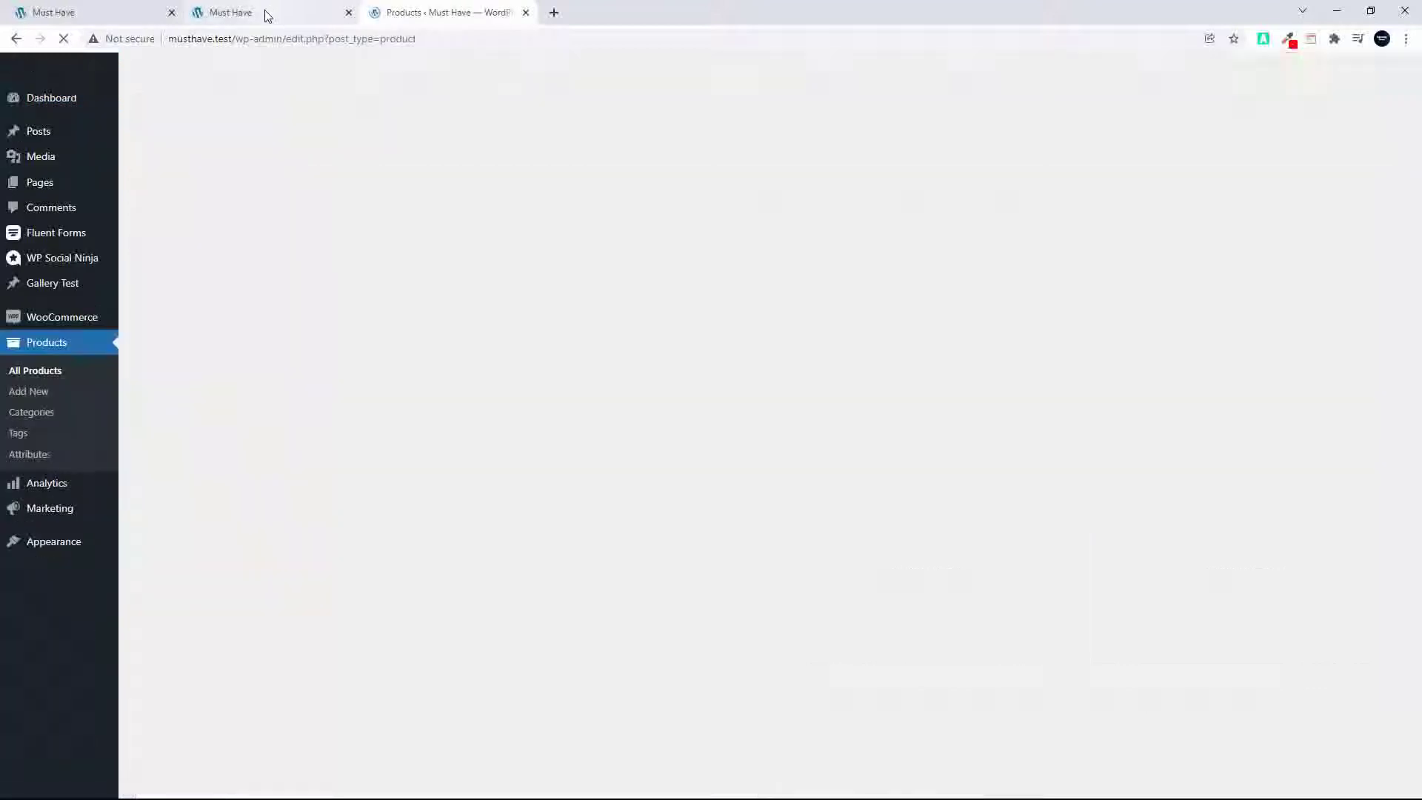
left_click(266, 15)
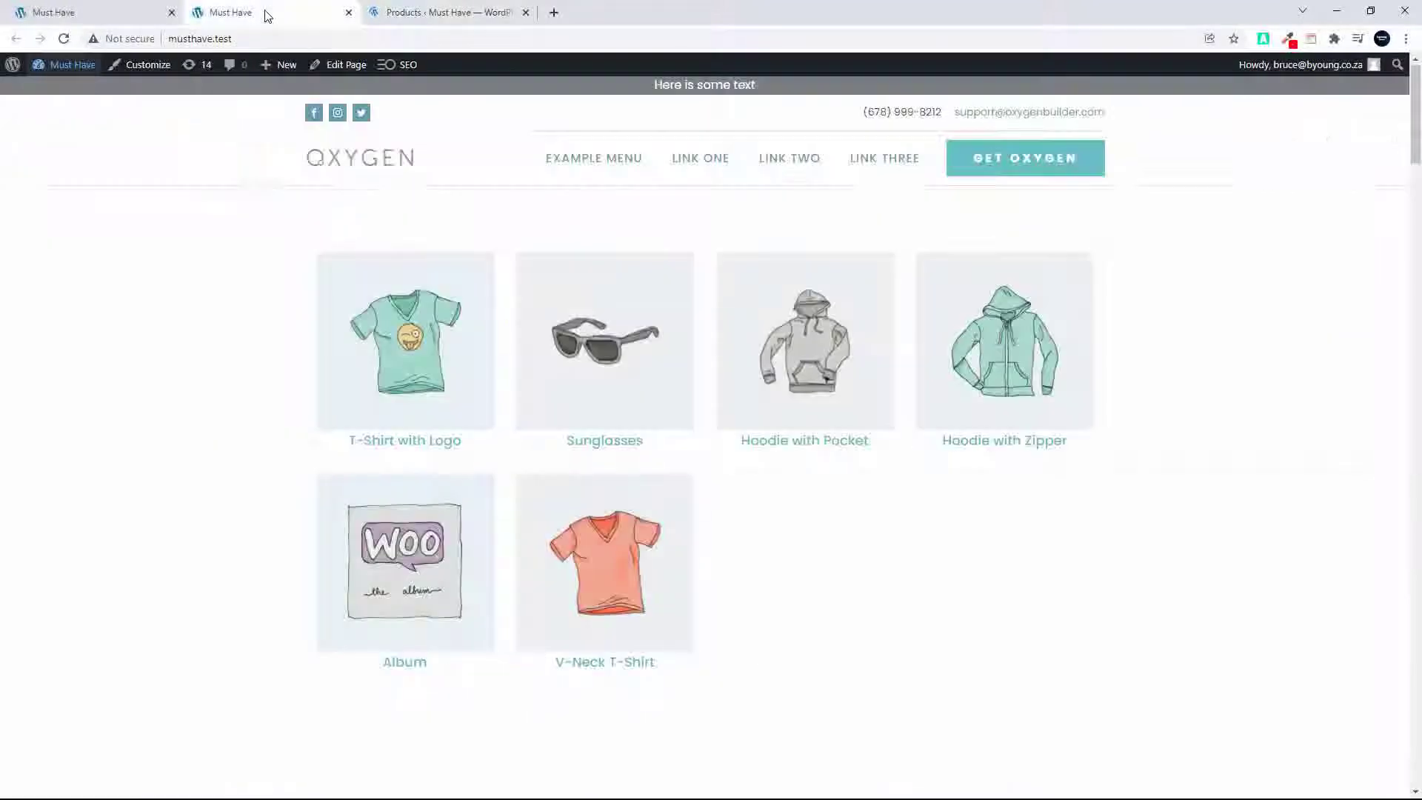
left_click(417, 13)
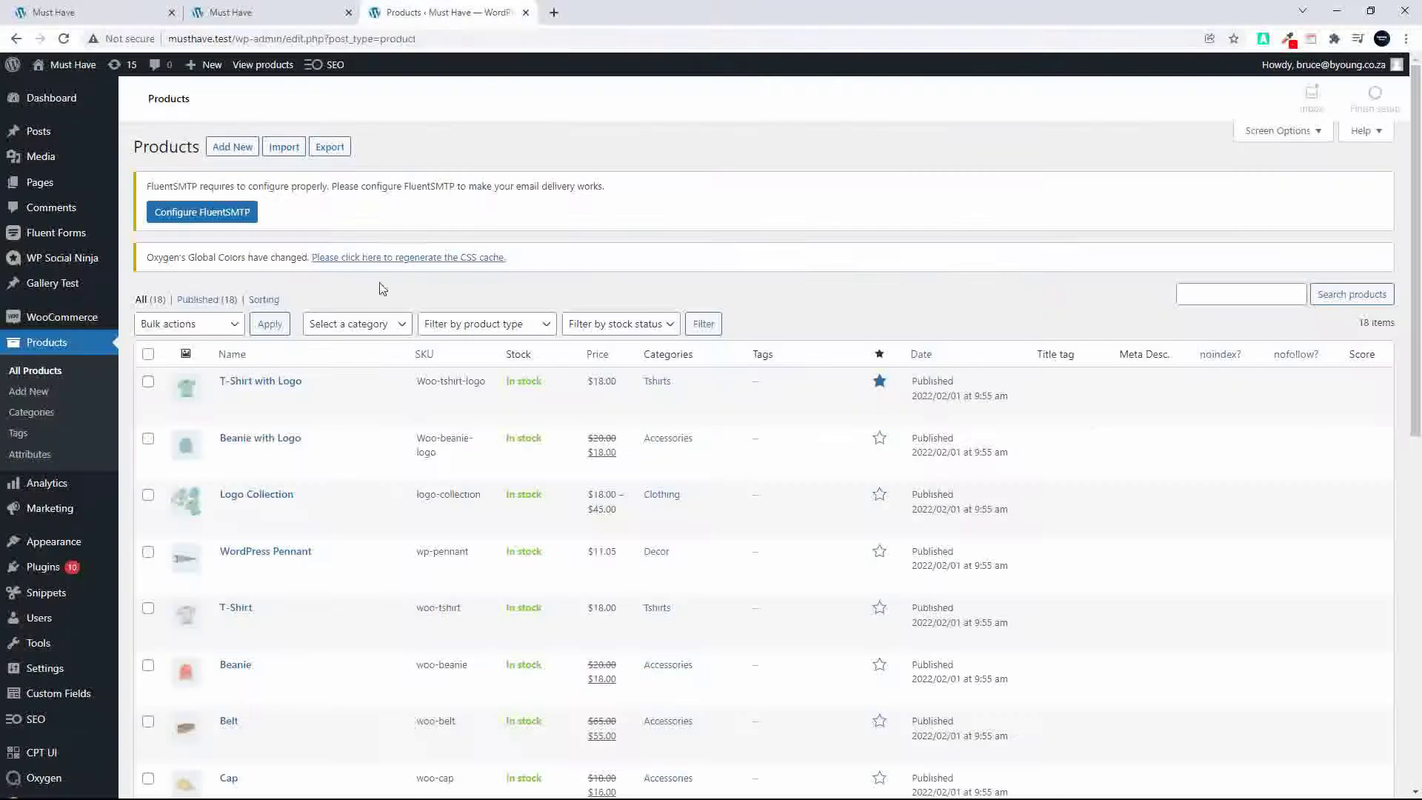
scroll(318, 403, "down", 4)
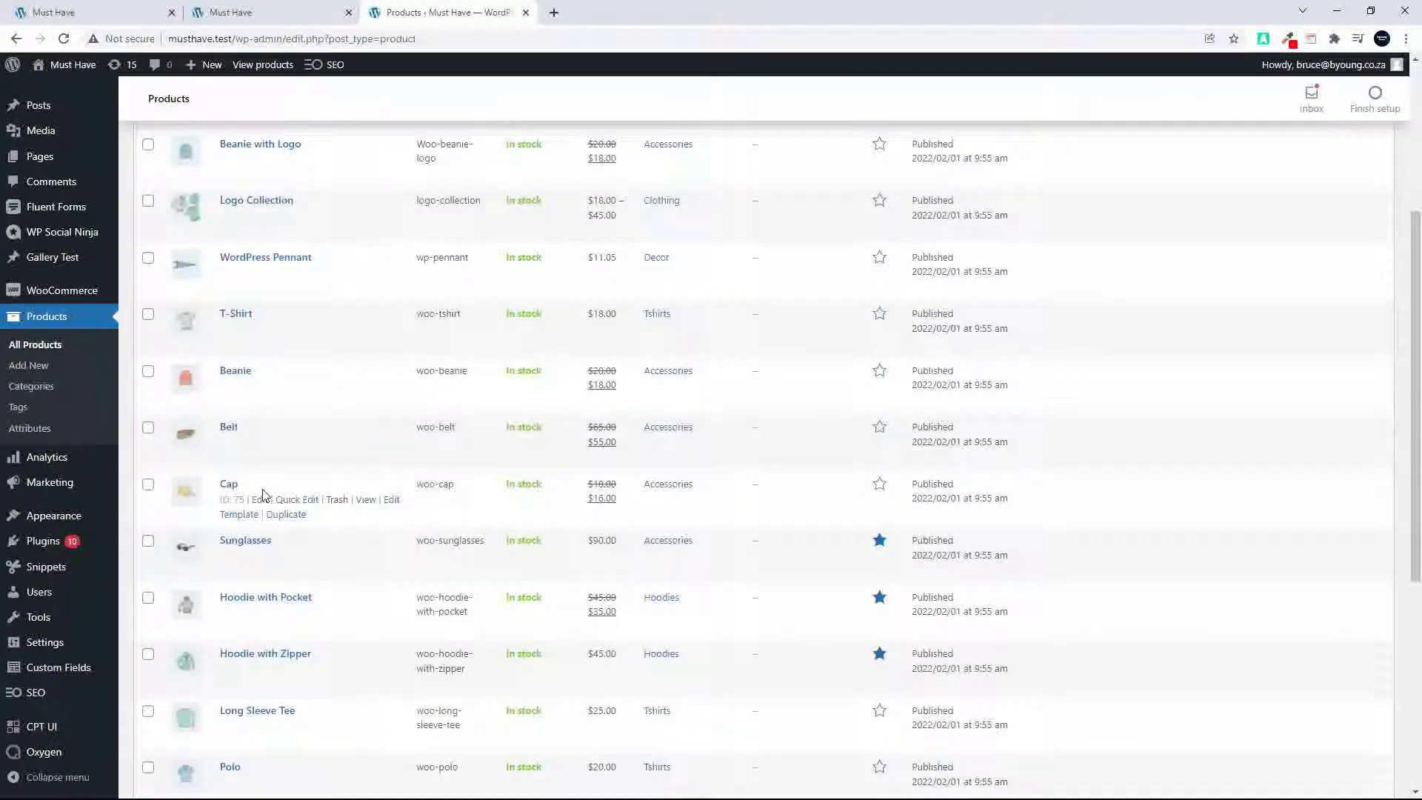
left_click(294, 499)
scroll(374, 559, "down", 4)
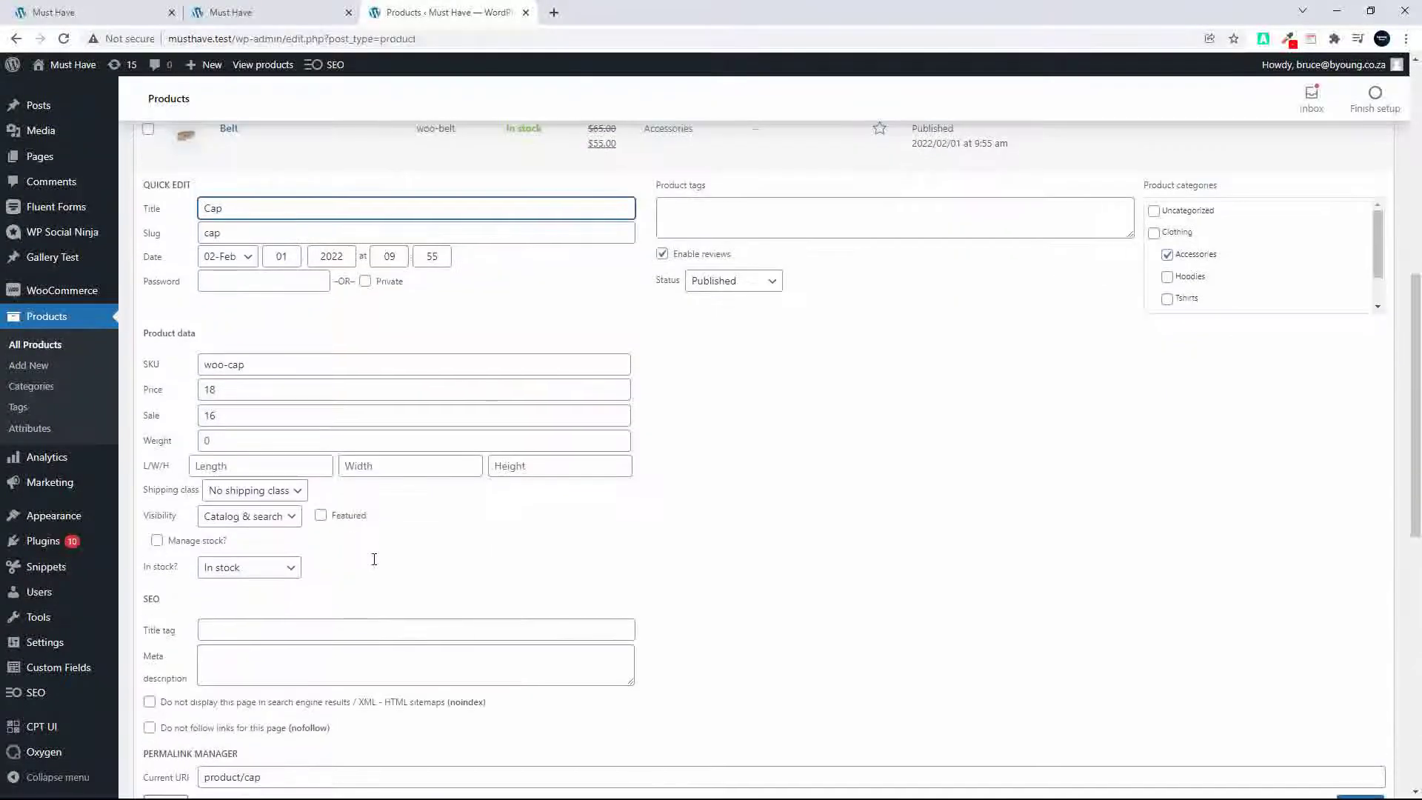
left_click(320, 514)
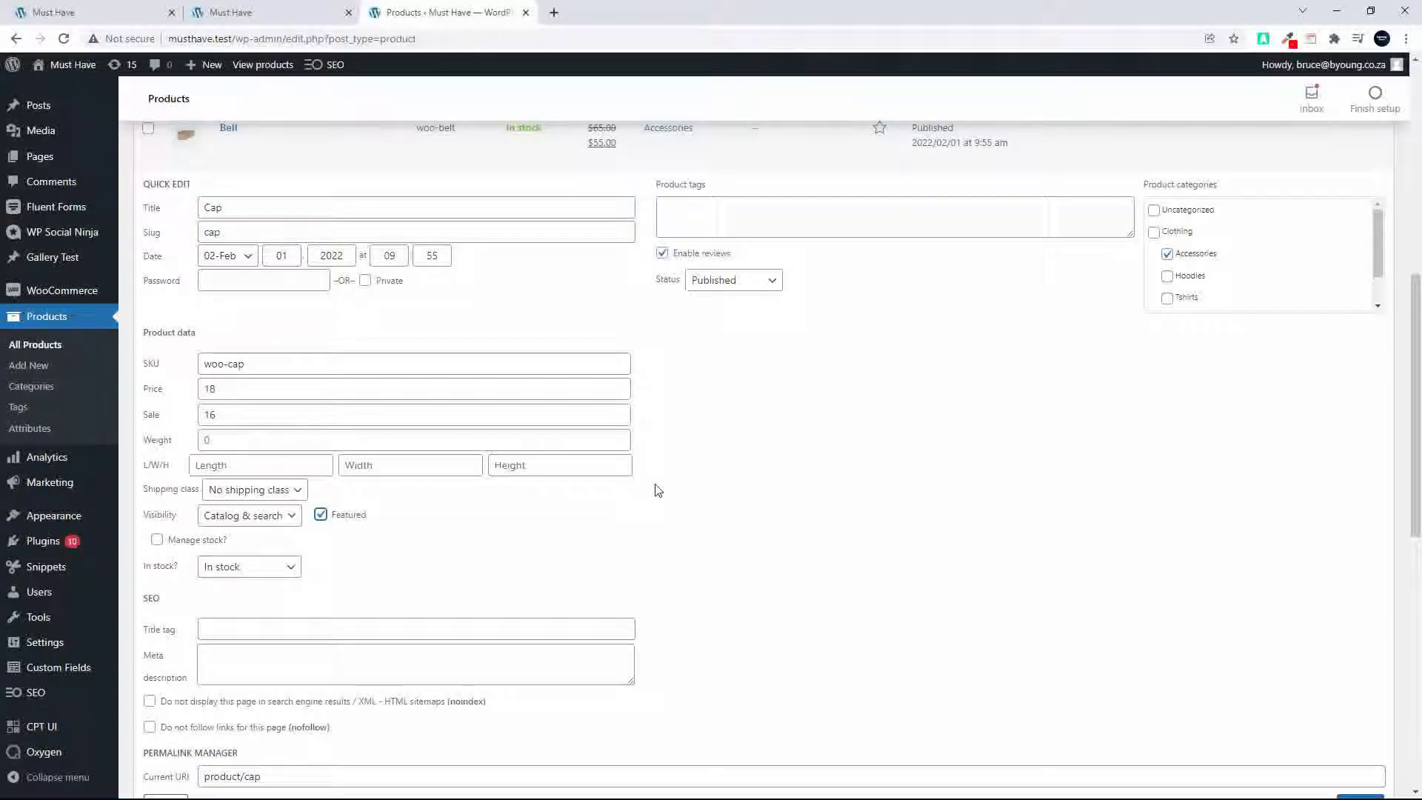
scroll(658, 491, "down", 3)
left_click(1360, 575)
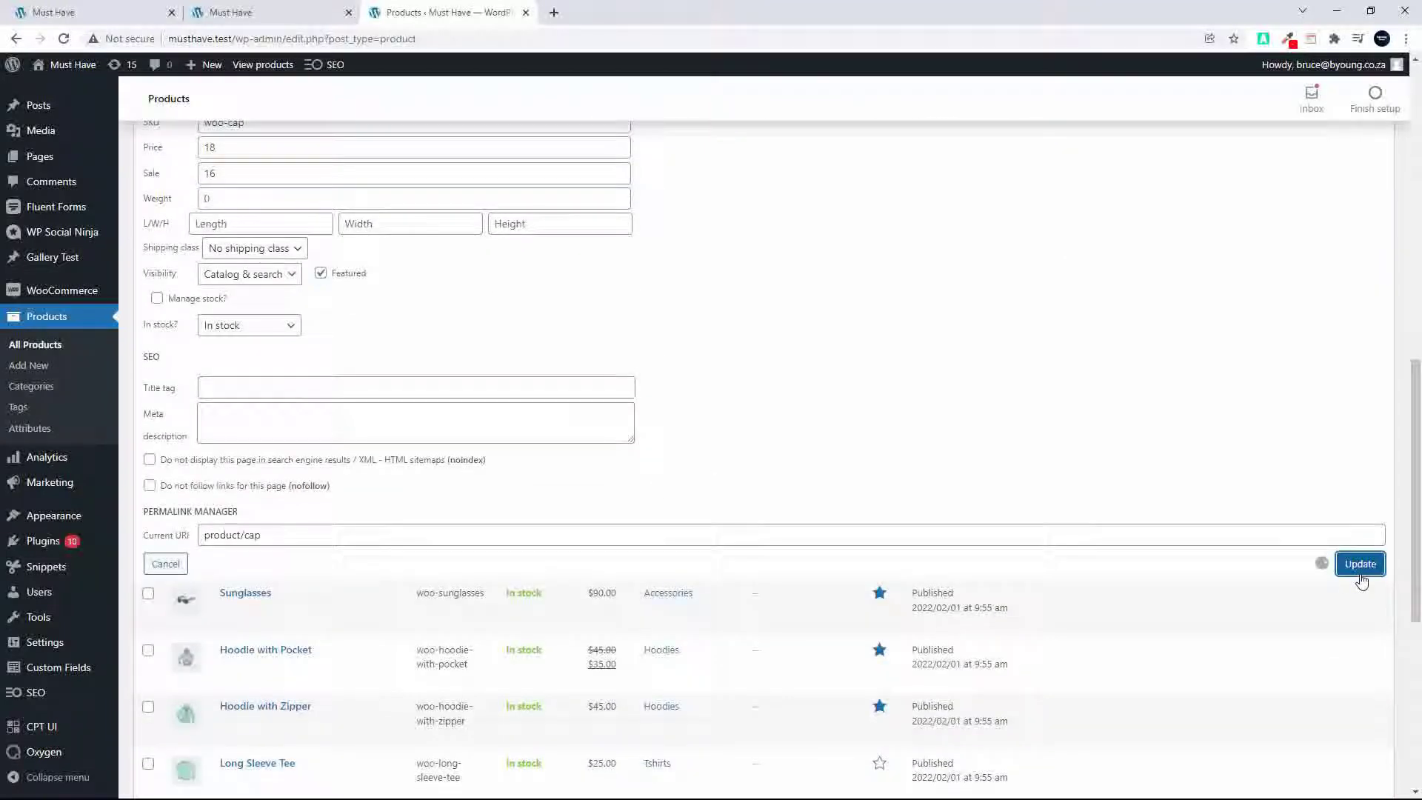
Reload the home page so Cap appears in the featured products grid
left_click(261, 14)
left_click(224, 39)
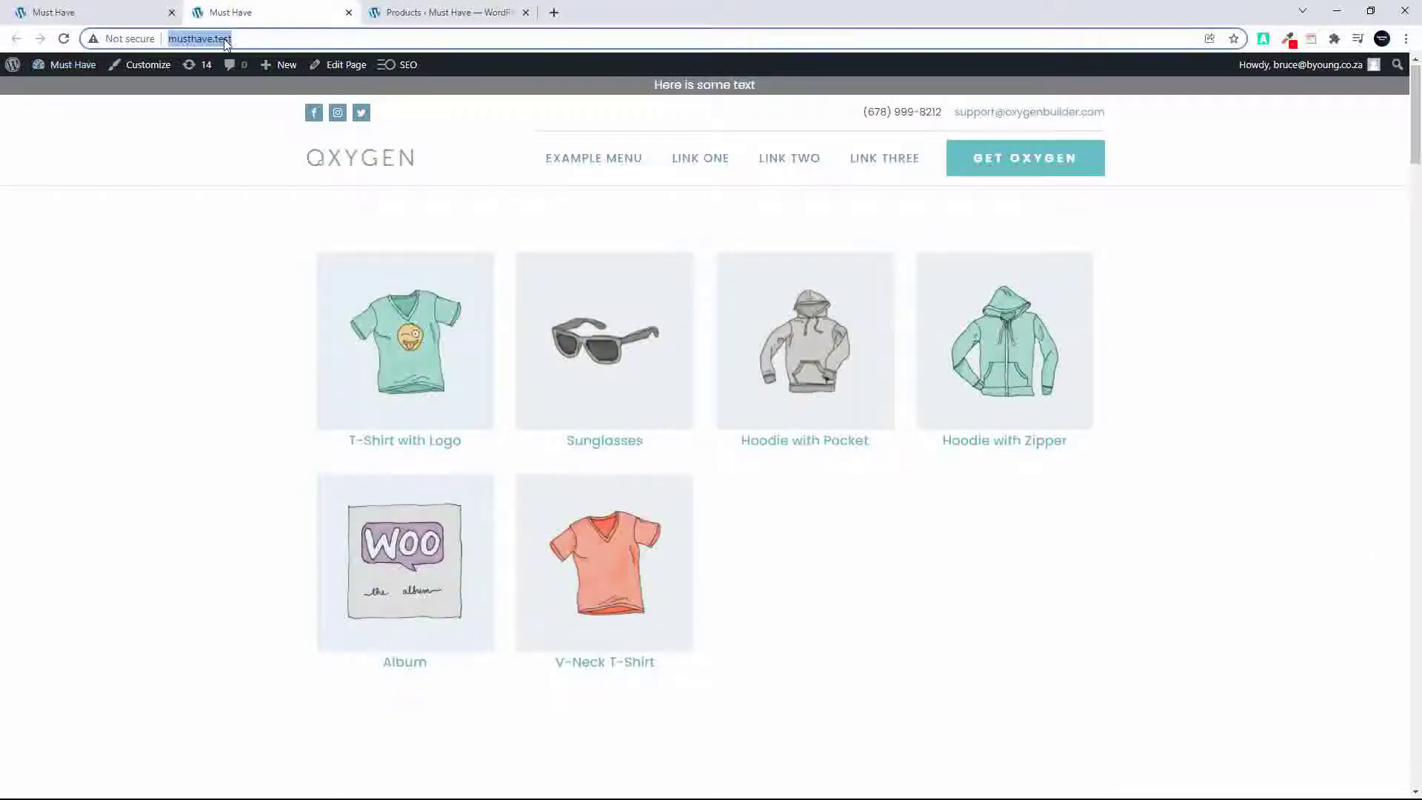
key("Return")
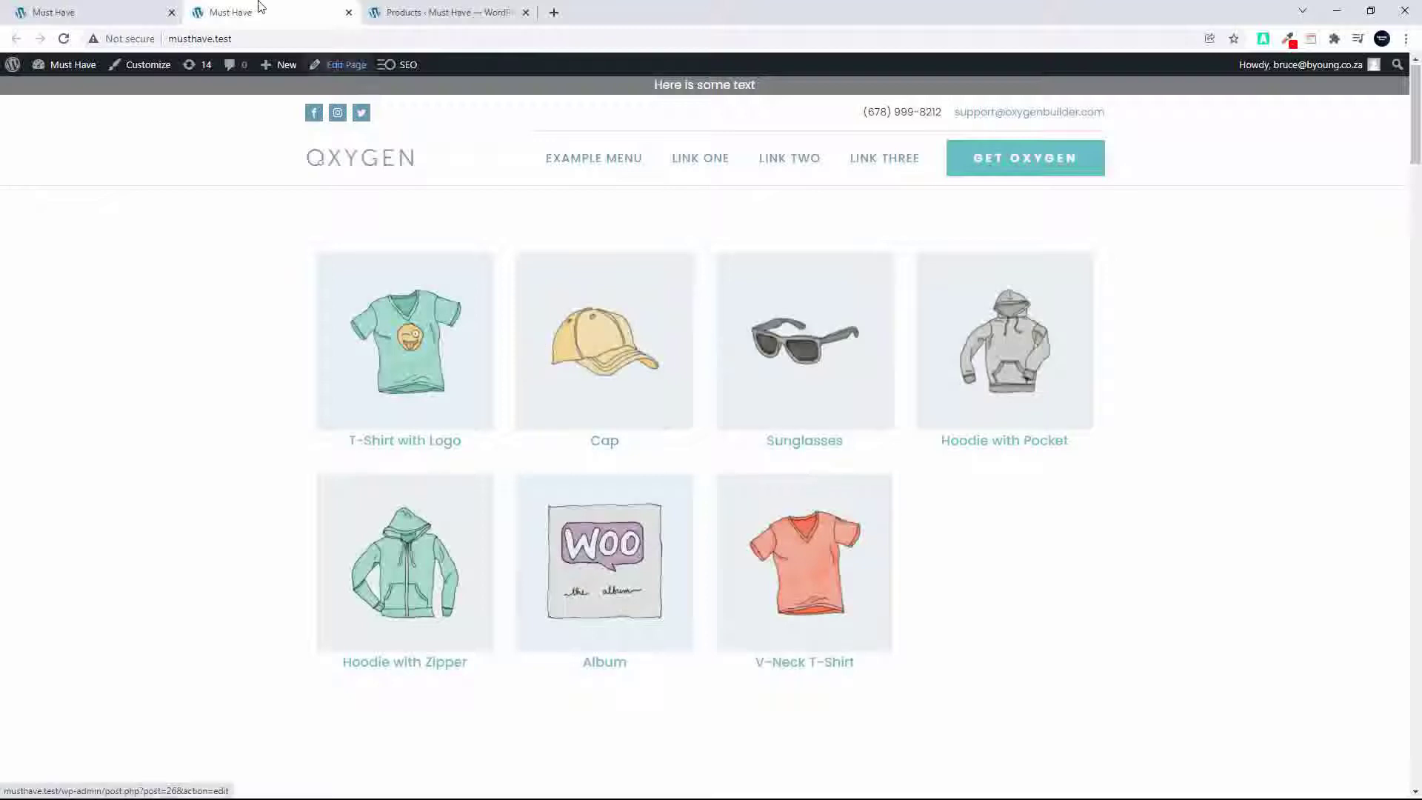
Quick Edit the Sunglasses product, untick Featured and update it
left_click(407, 13)
mouse_move(311, 441)
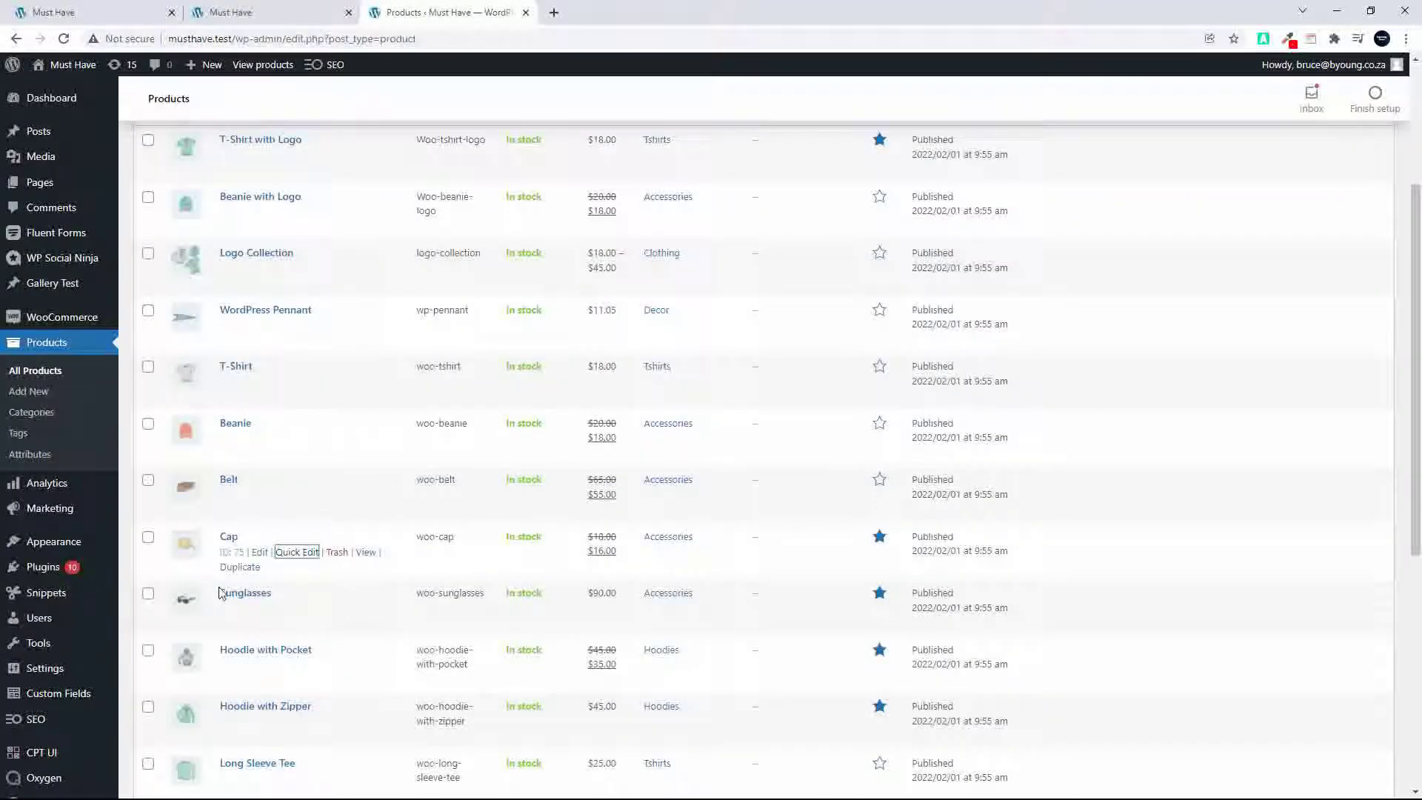
left_click(300, 609)
scroll(303, 609, "down", 5)
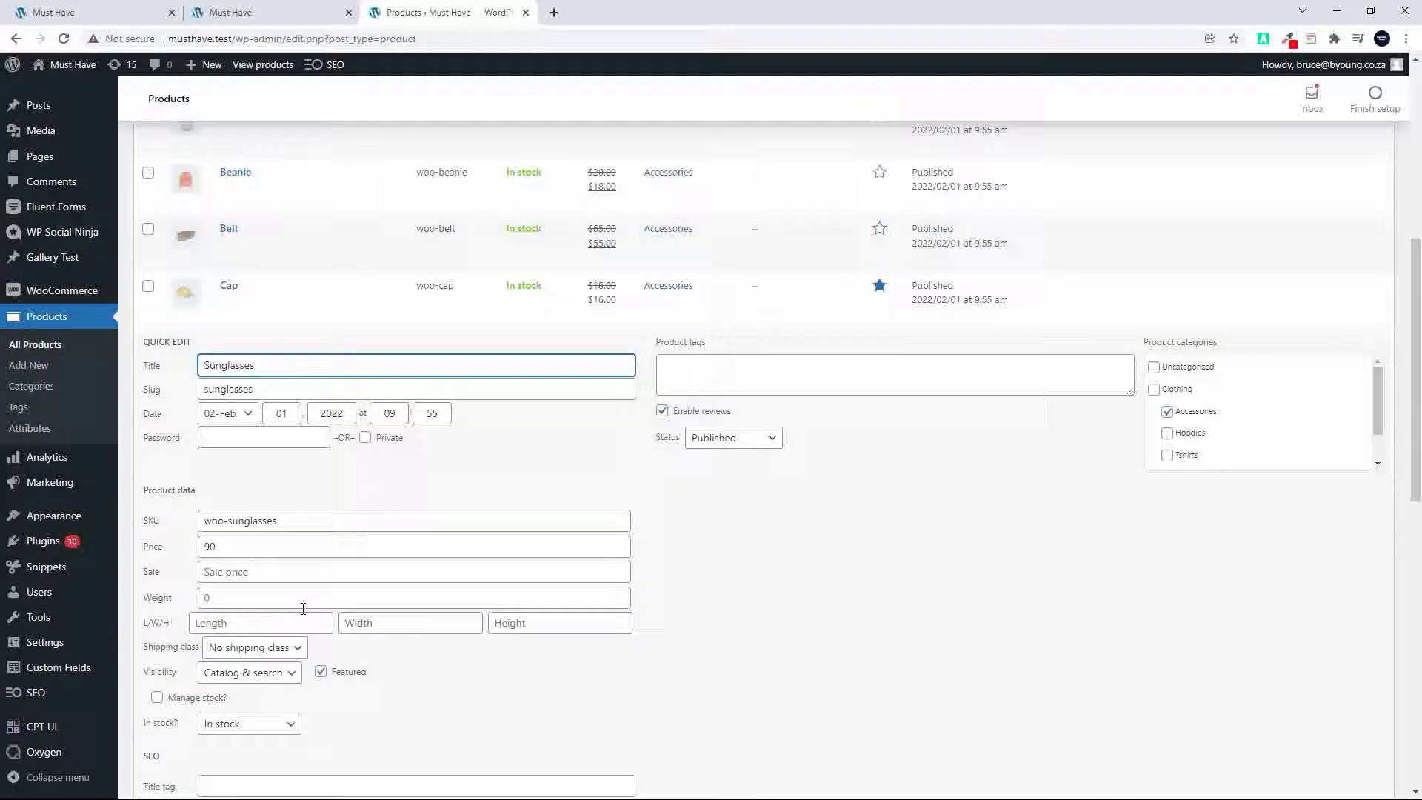
left_click(322, 524)
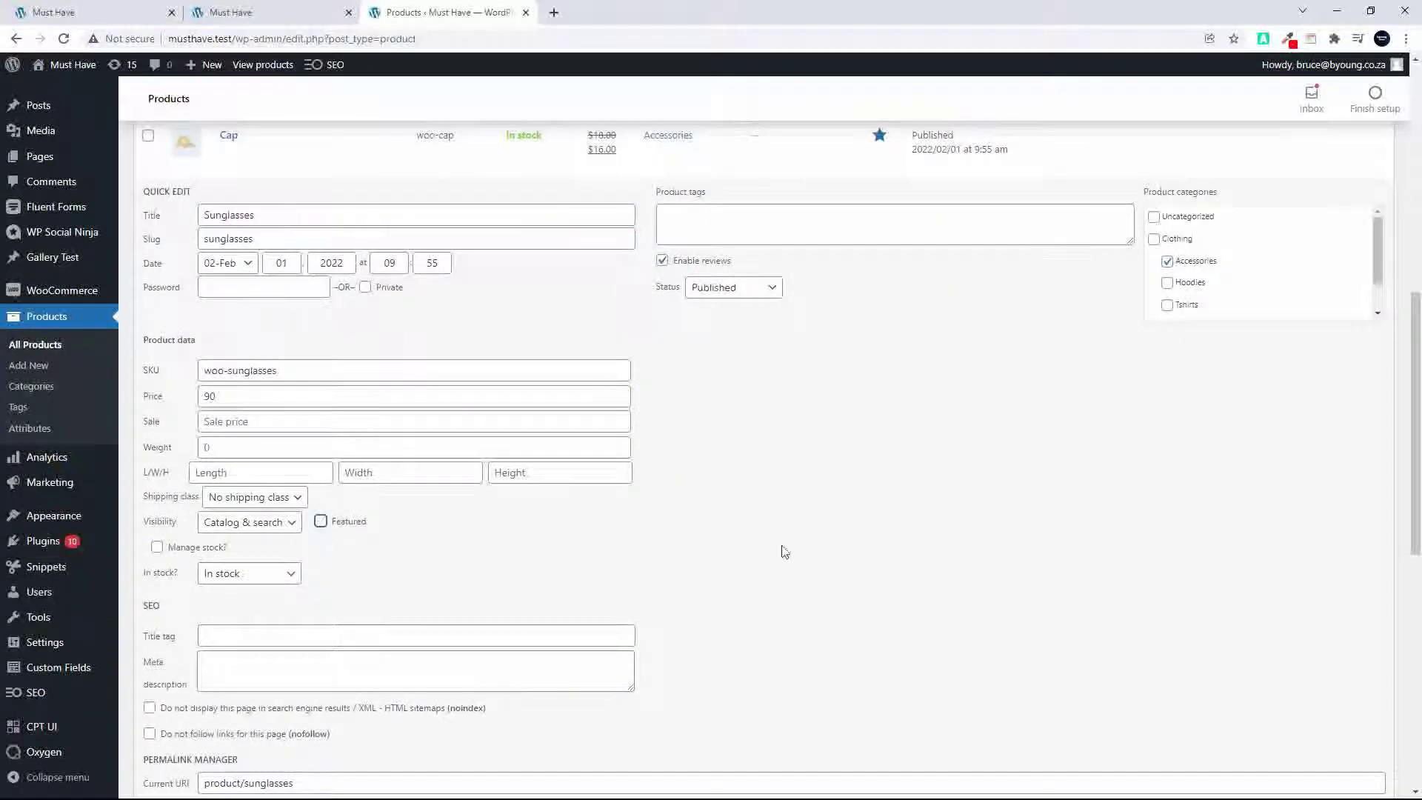
scroll(927, 619, "down", 3)
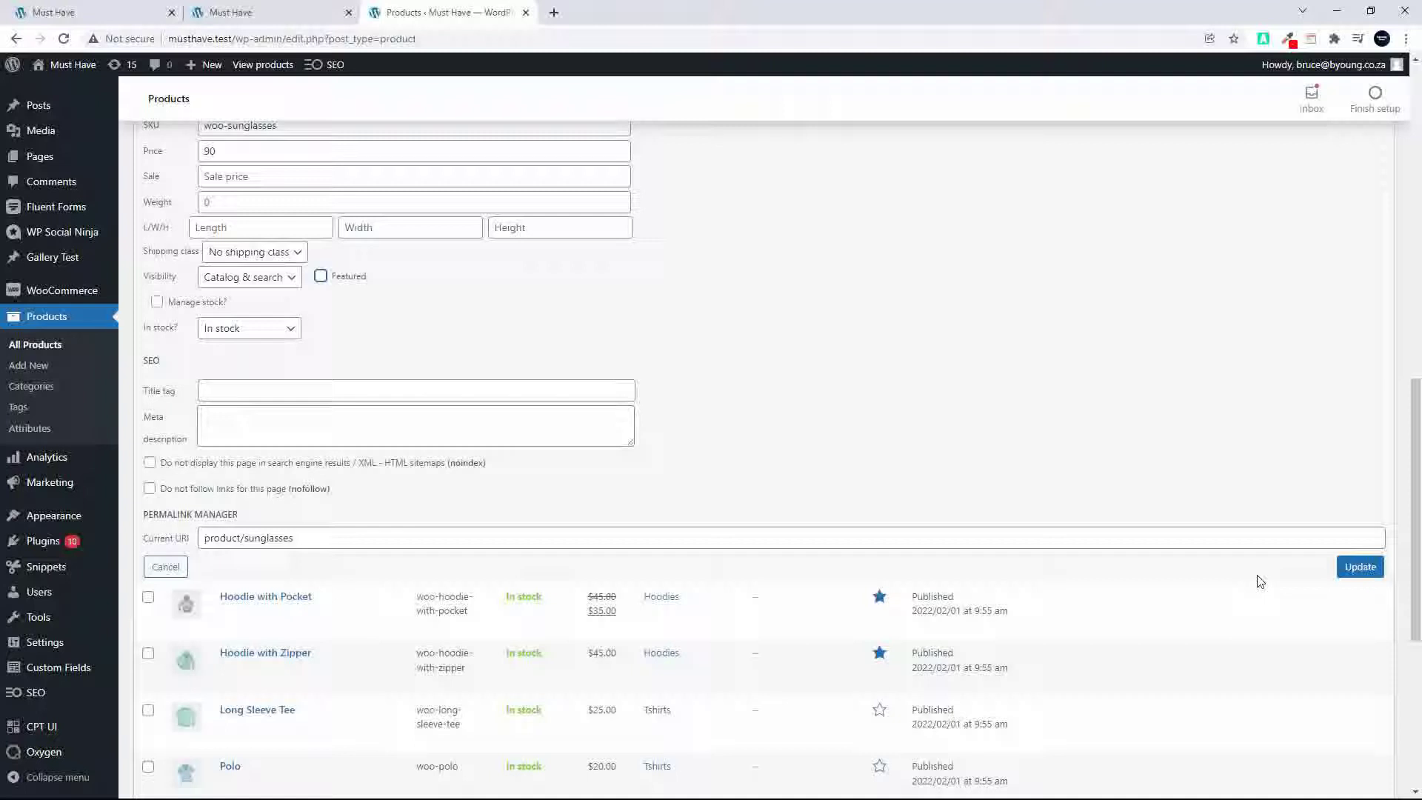
left_click(1359, 566)
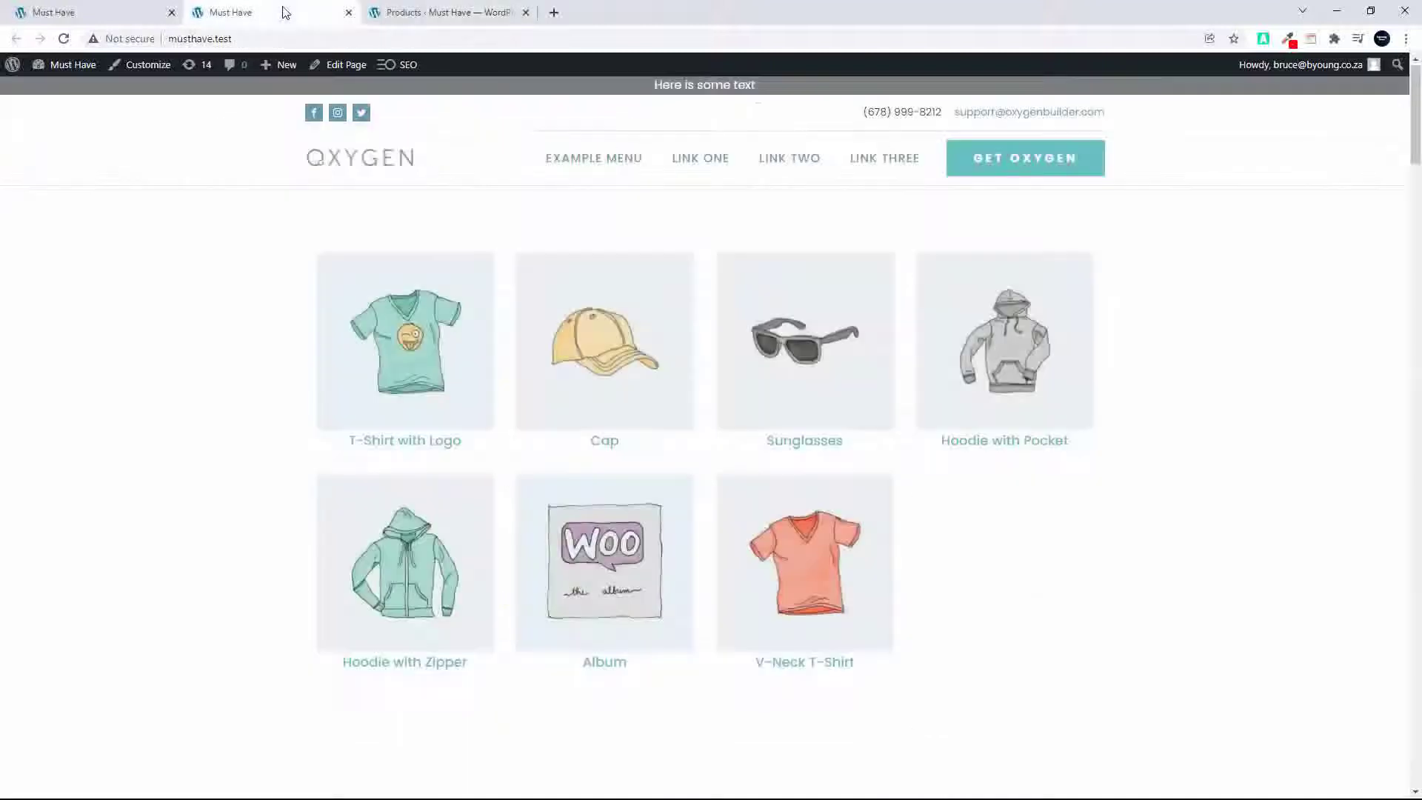
Reload the home page, which now shows six featured products
left_click(274, 12)
left_click(271, 37)
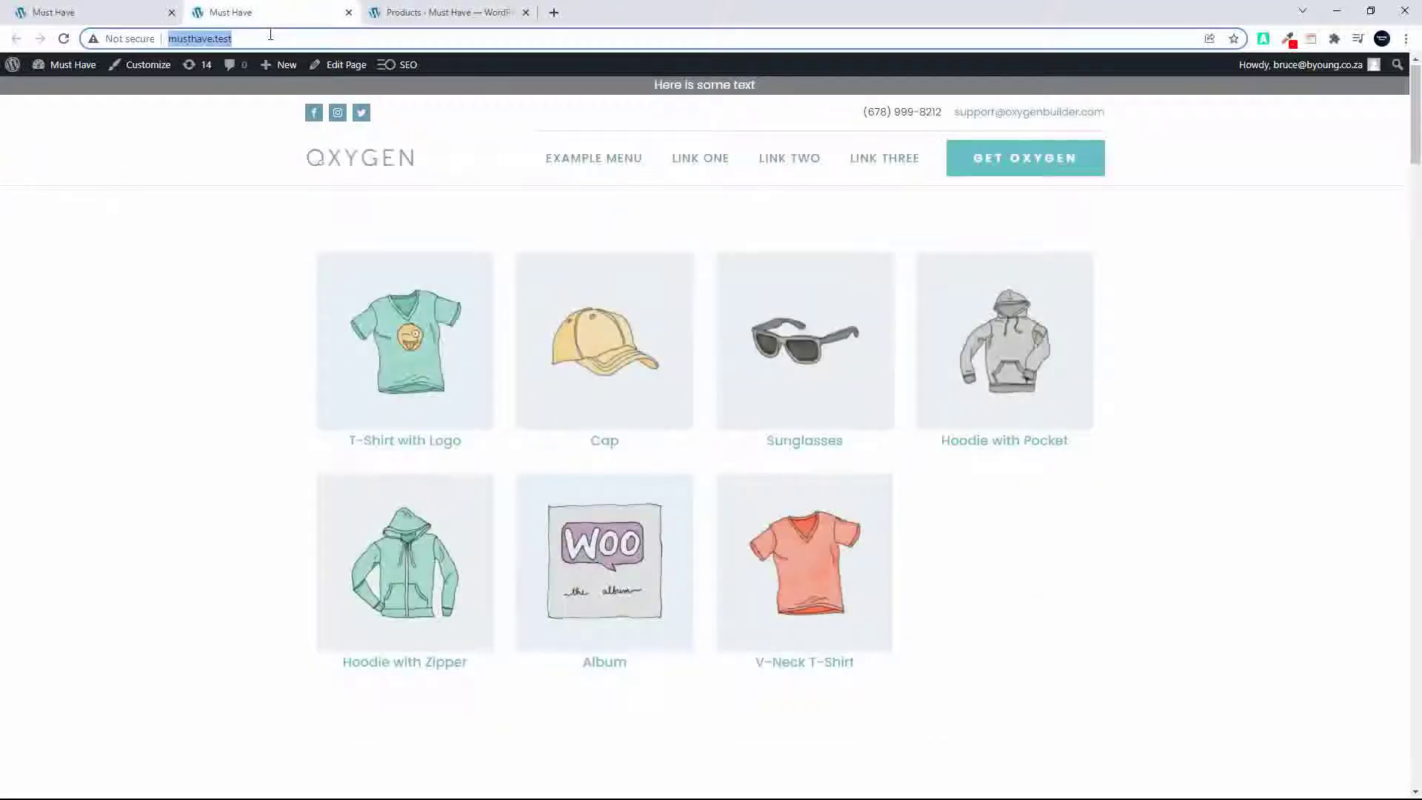
key("Return")
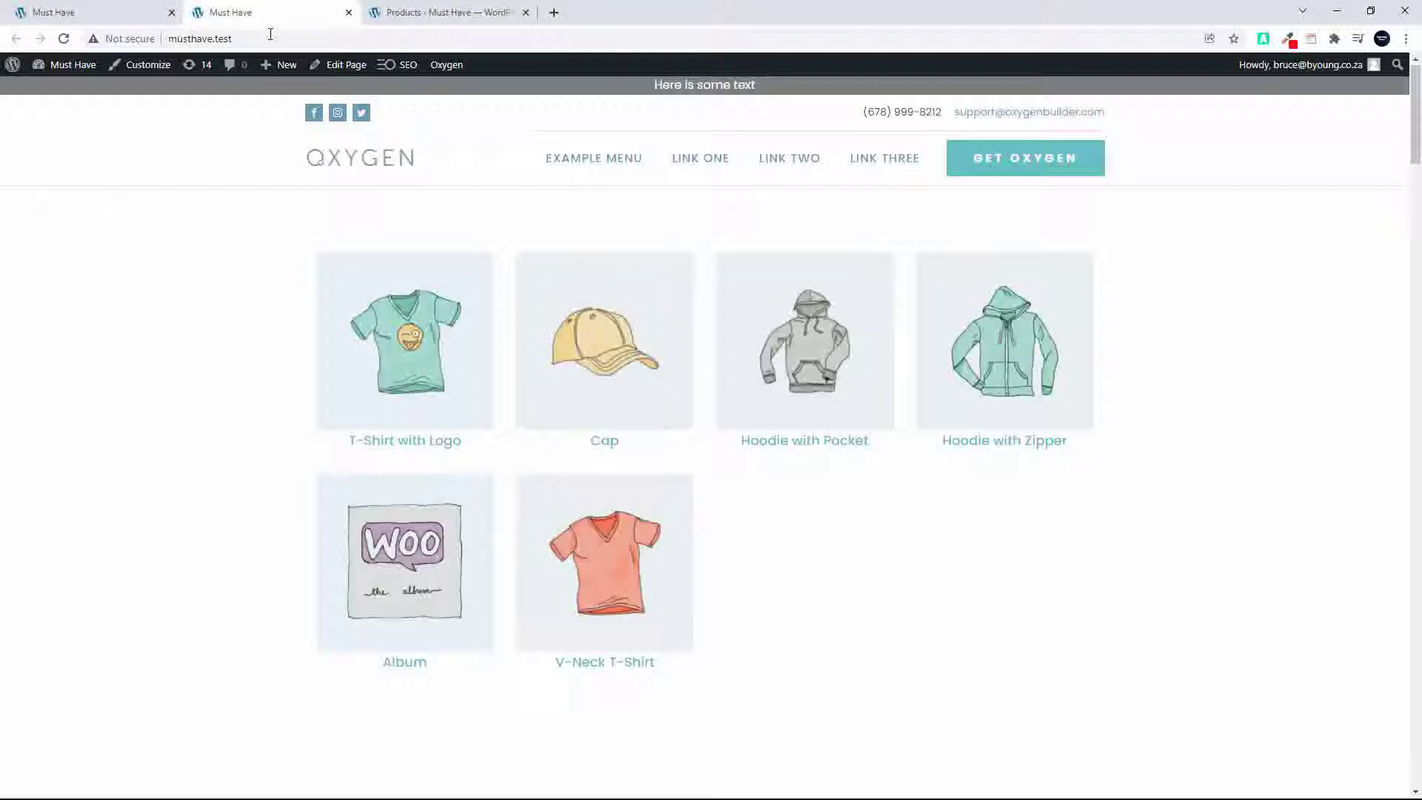
Open the repeater's Advanced Query and review the product_visibility tax_query with term 'featured'
left_click(41, 11)
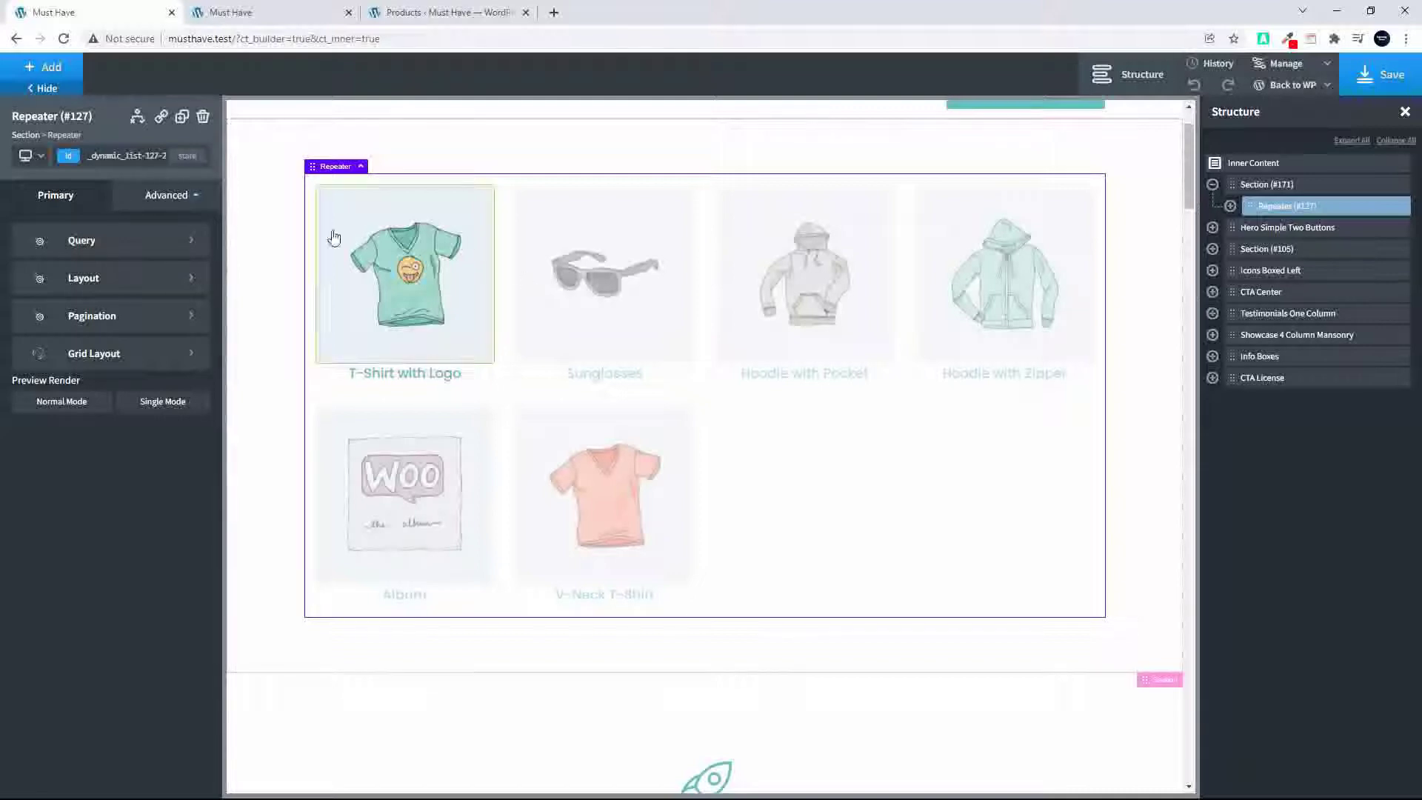
left_click(160, 243)
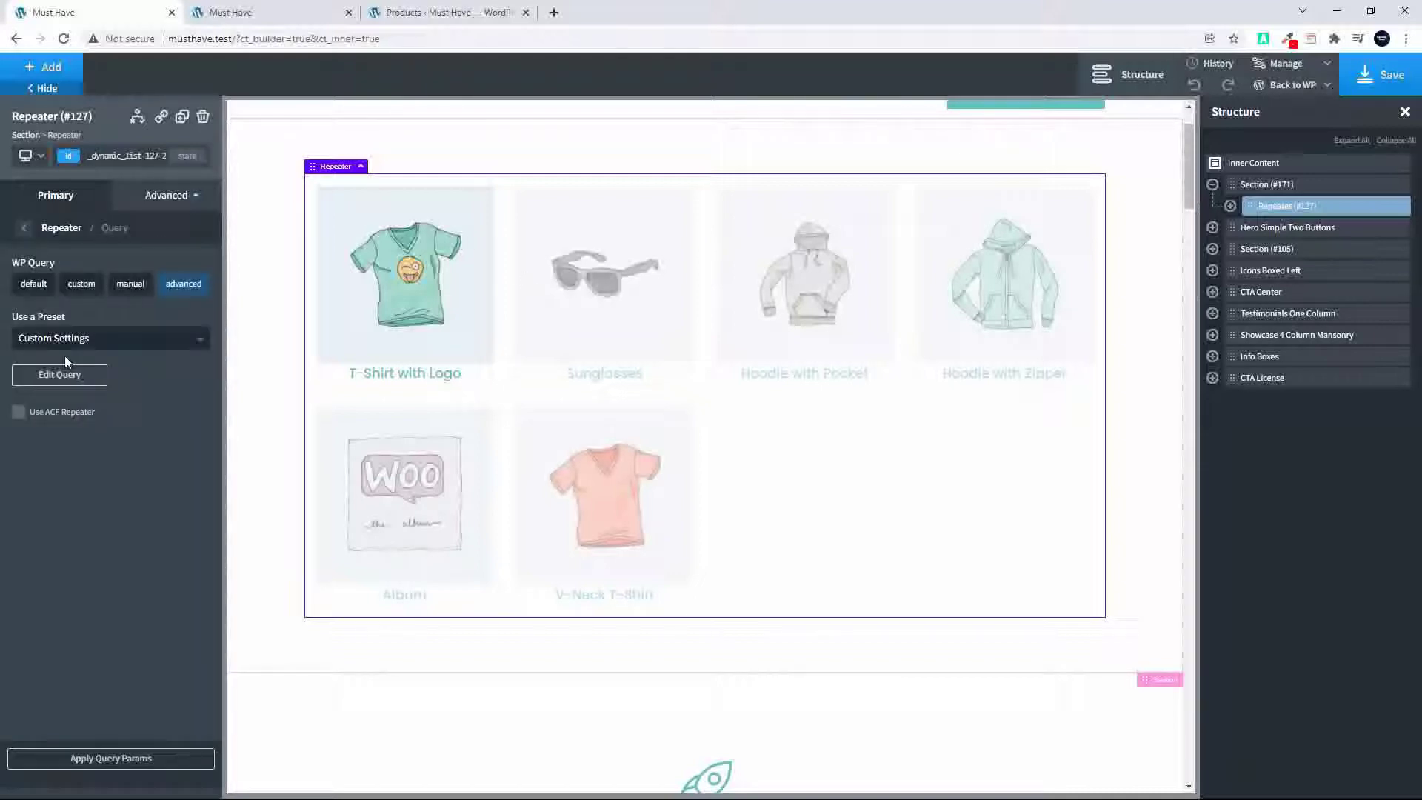
left_click(61, 375)
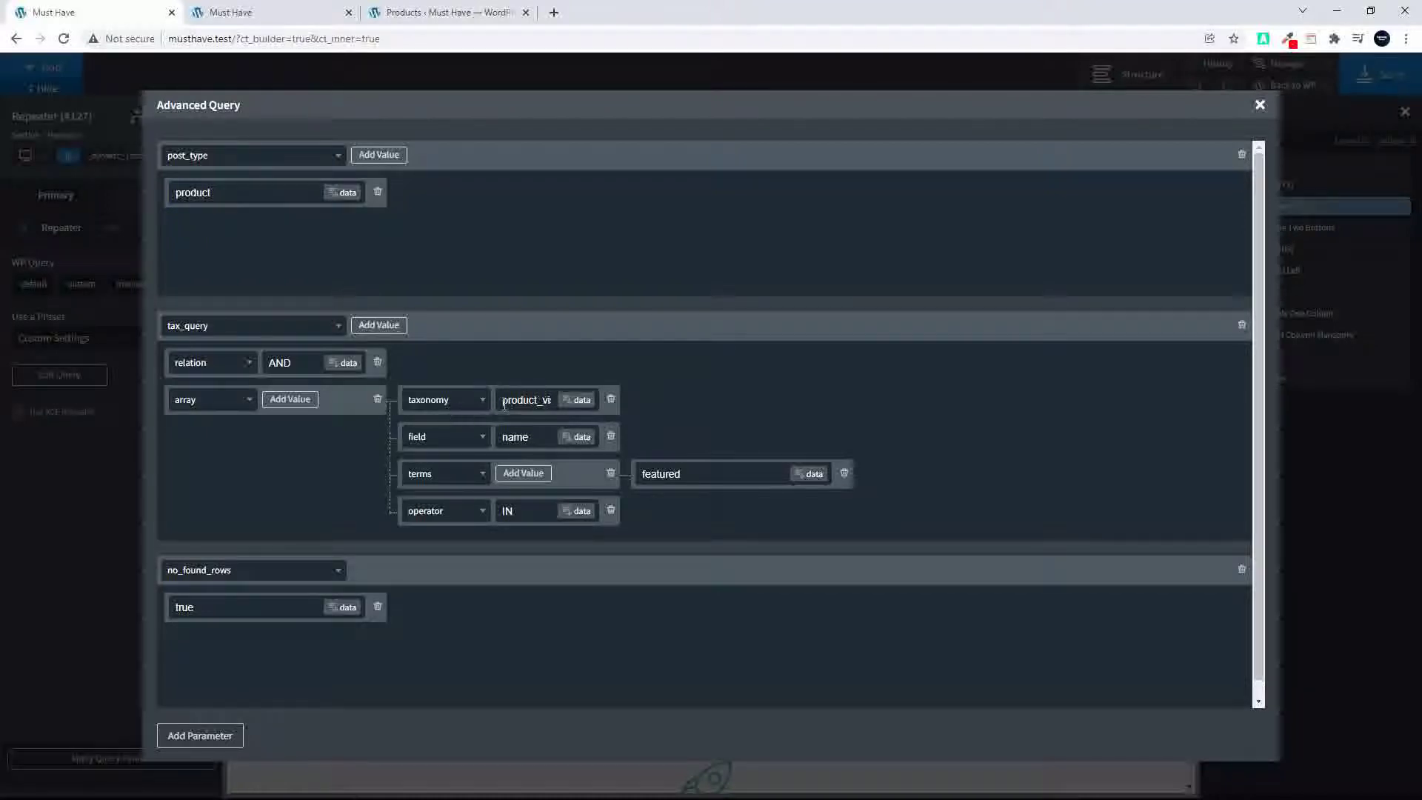
left_click_drag(504, 403, 578, 408)
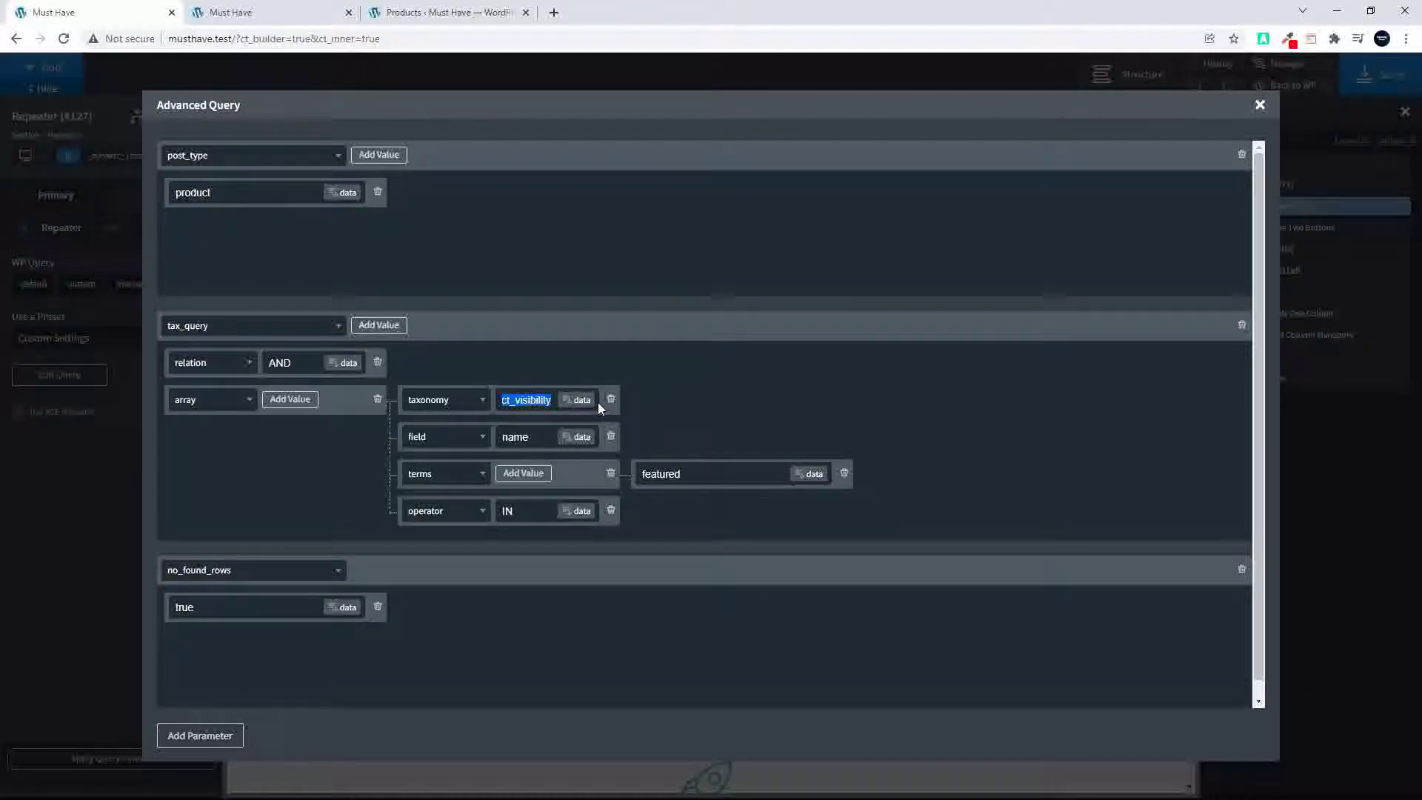
left_click(523, 440)
scroll(226, 606, "down", 1)
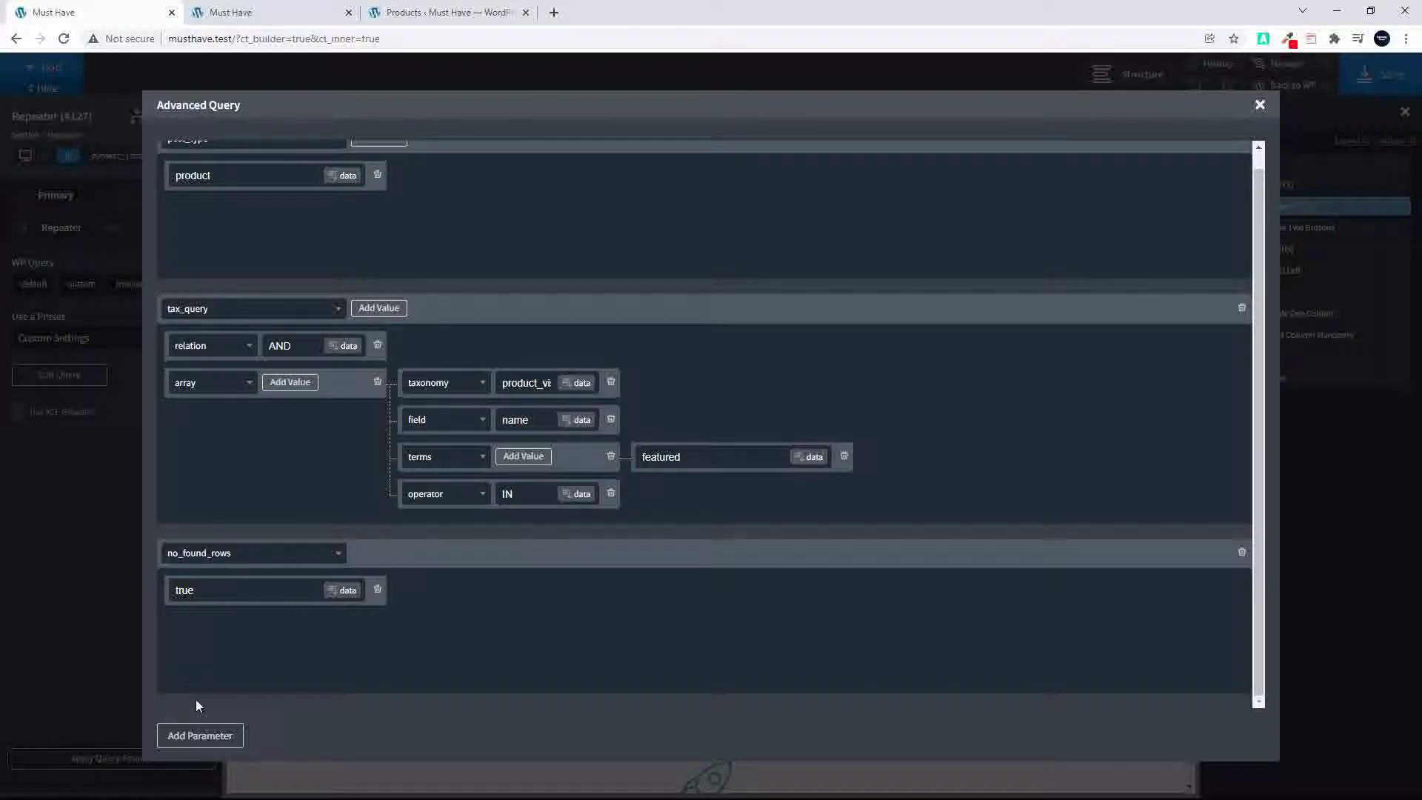
Add a posts_per_page parameter to the advanced query with a value field for 4
left_click(197, 736)
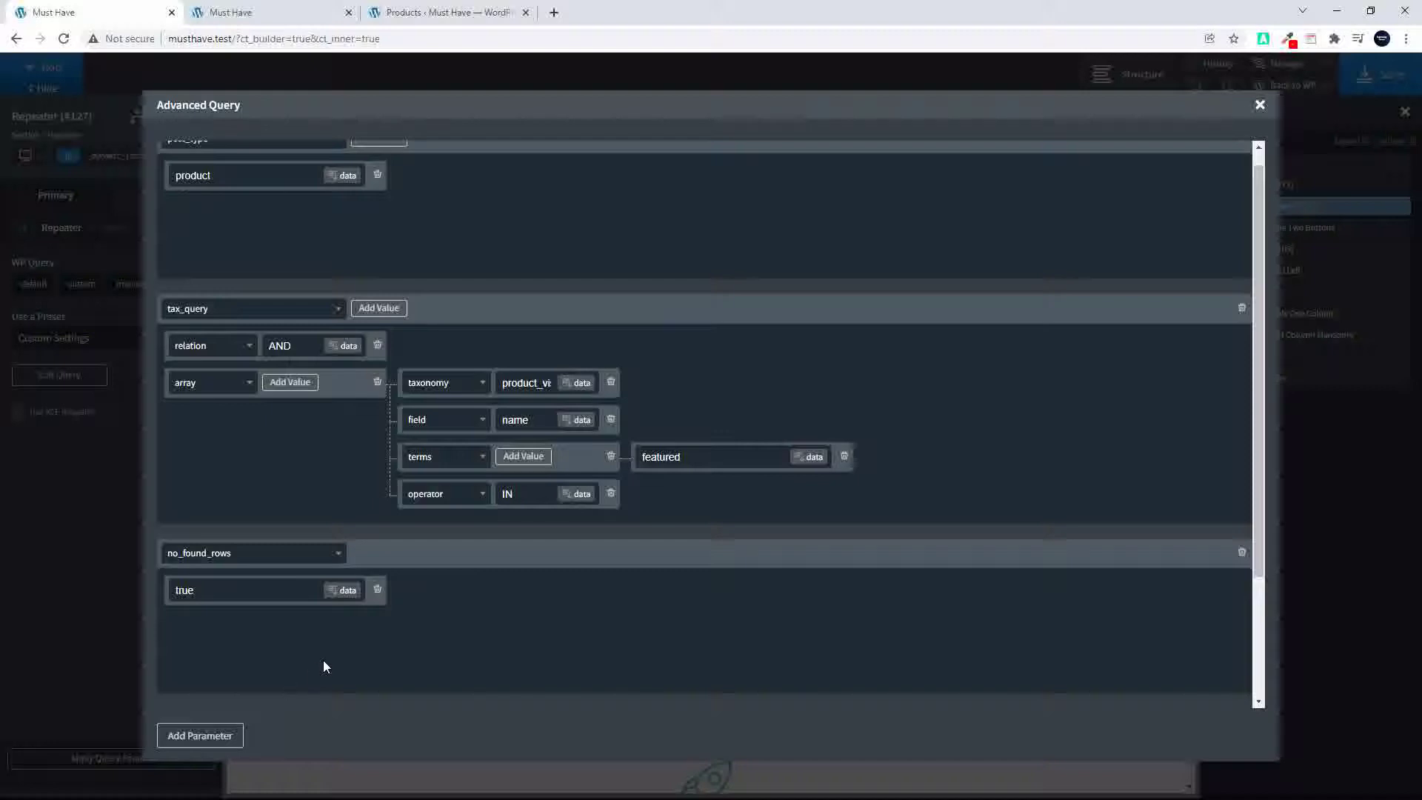
scroll(323, 660, "down", 3)
left_click(315, 563)
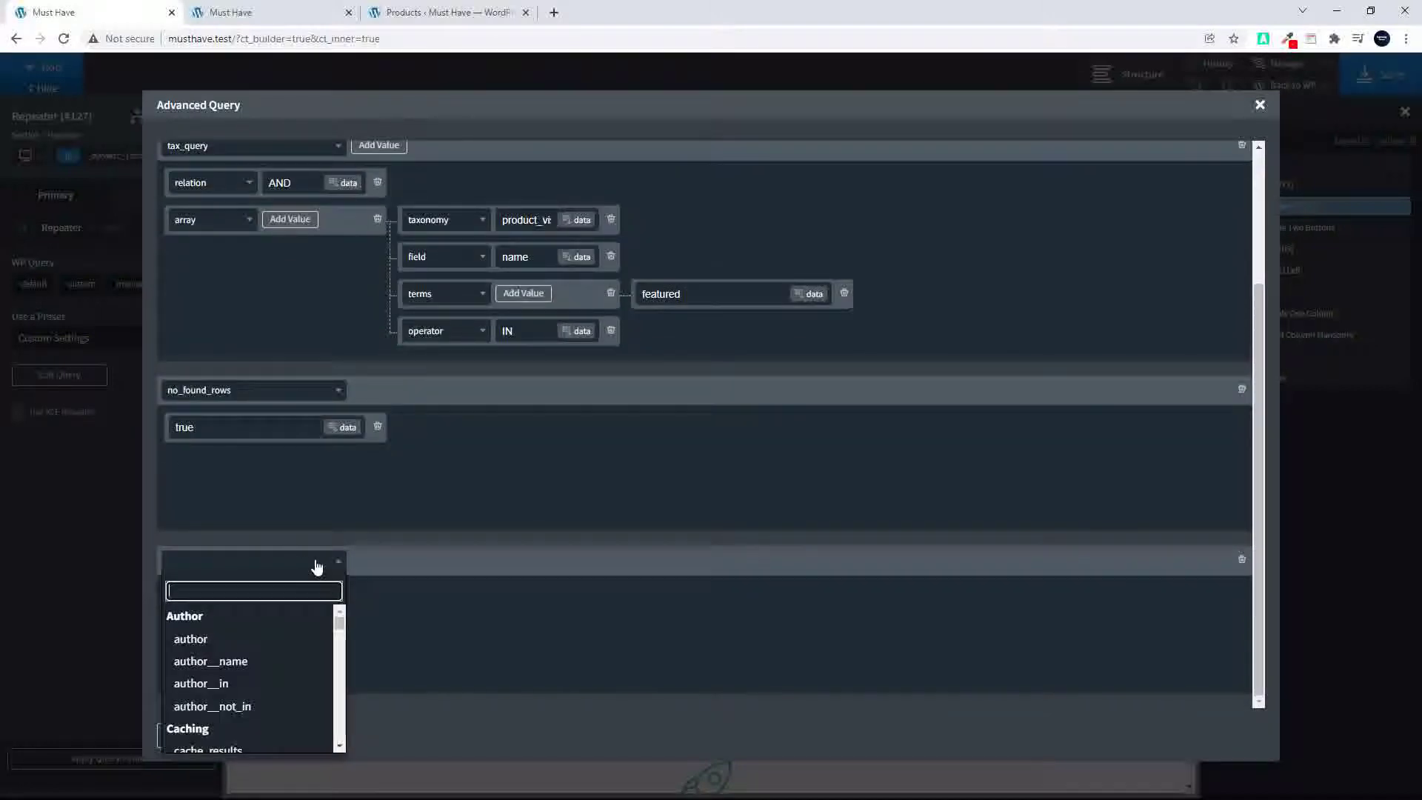
type("posts")
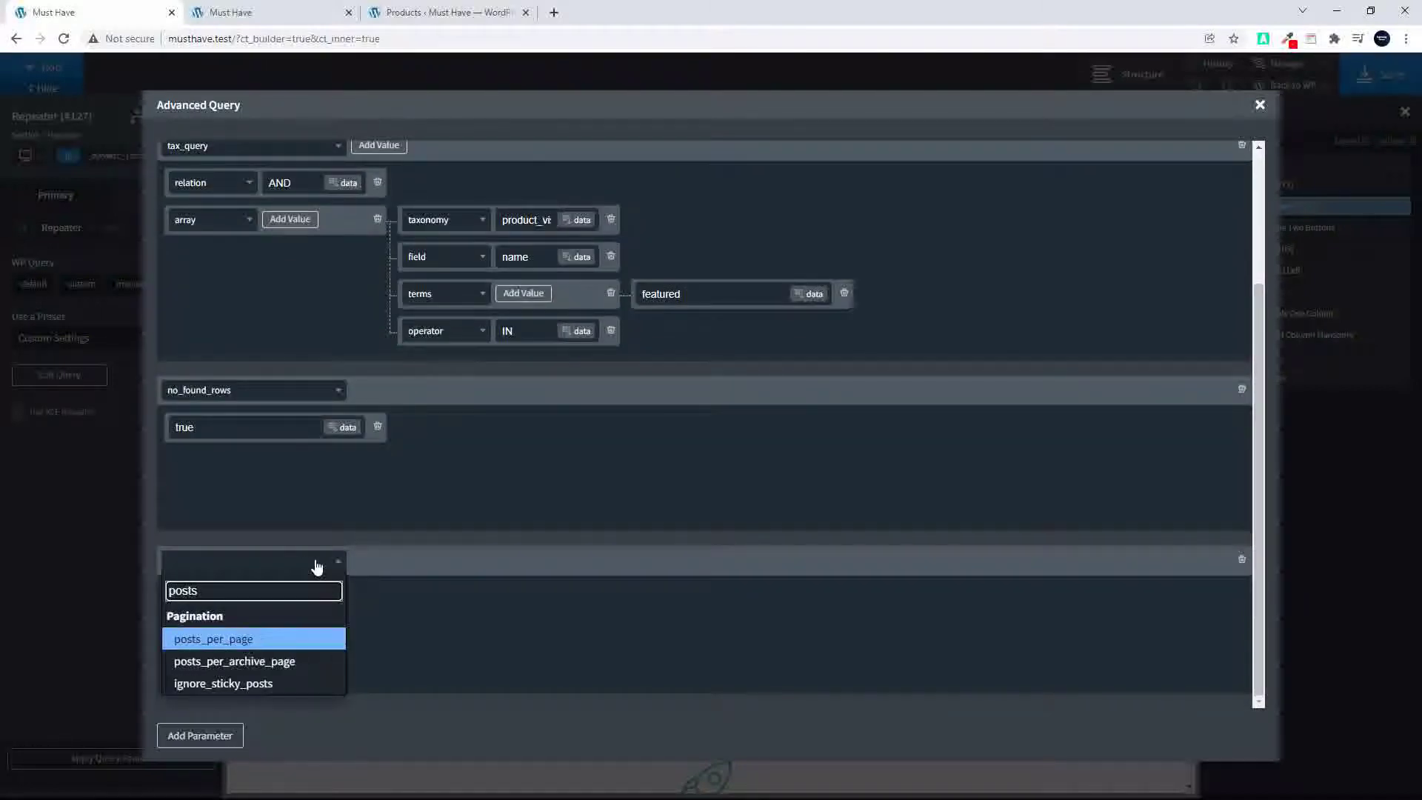
left_click(237, 639)
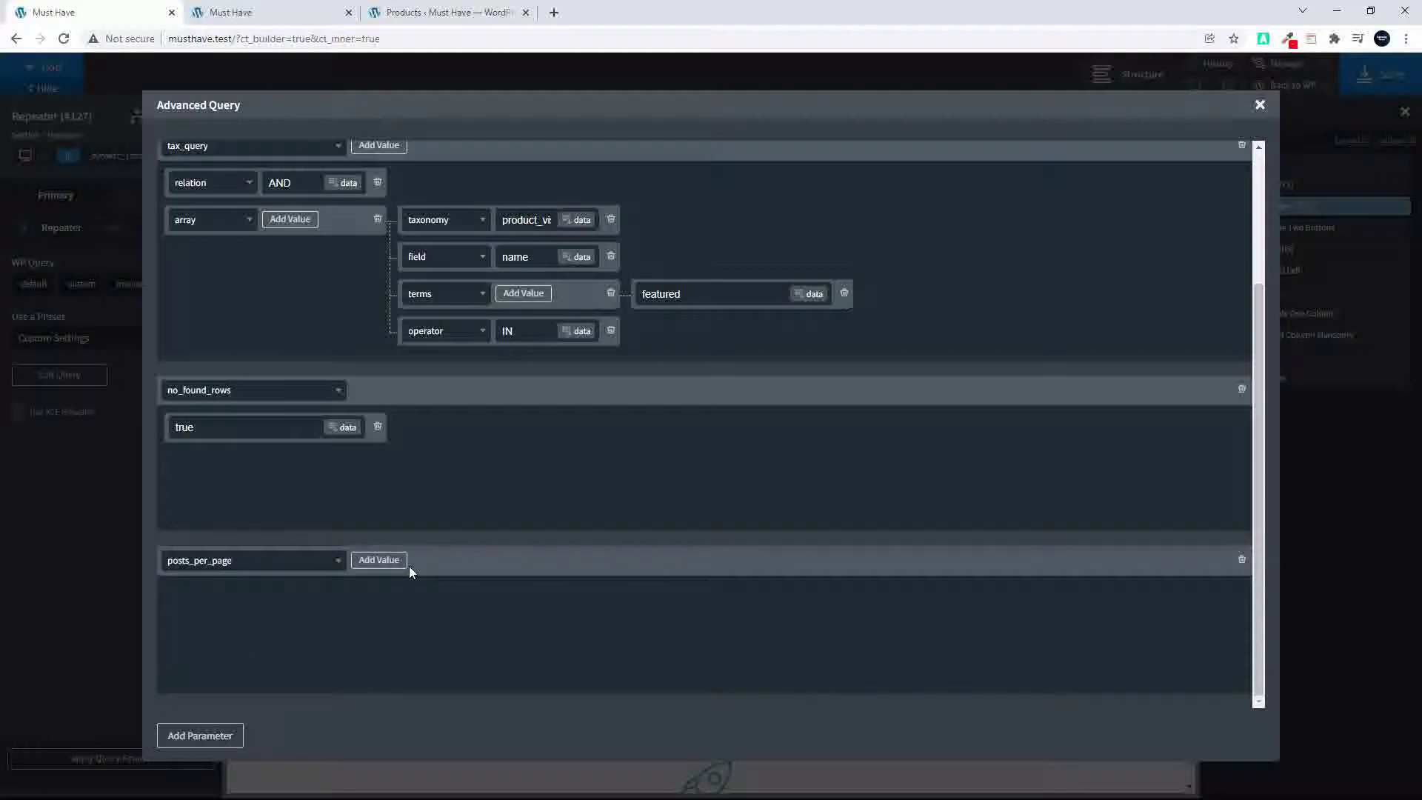
left_click(383, 561)
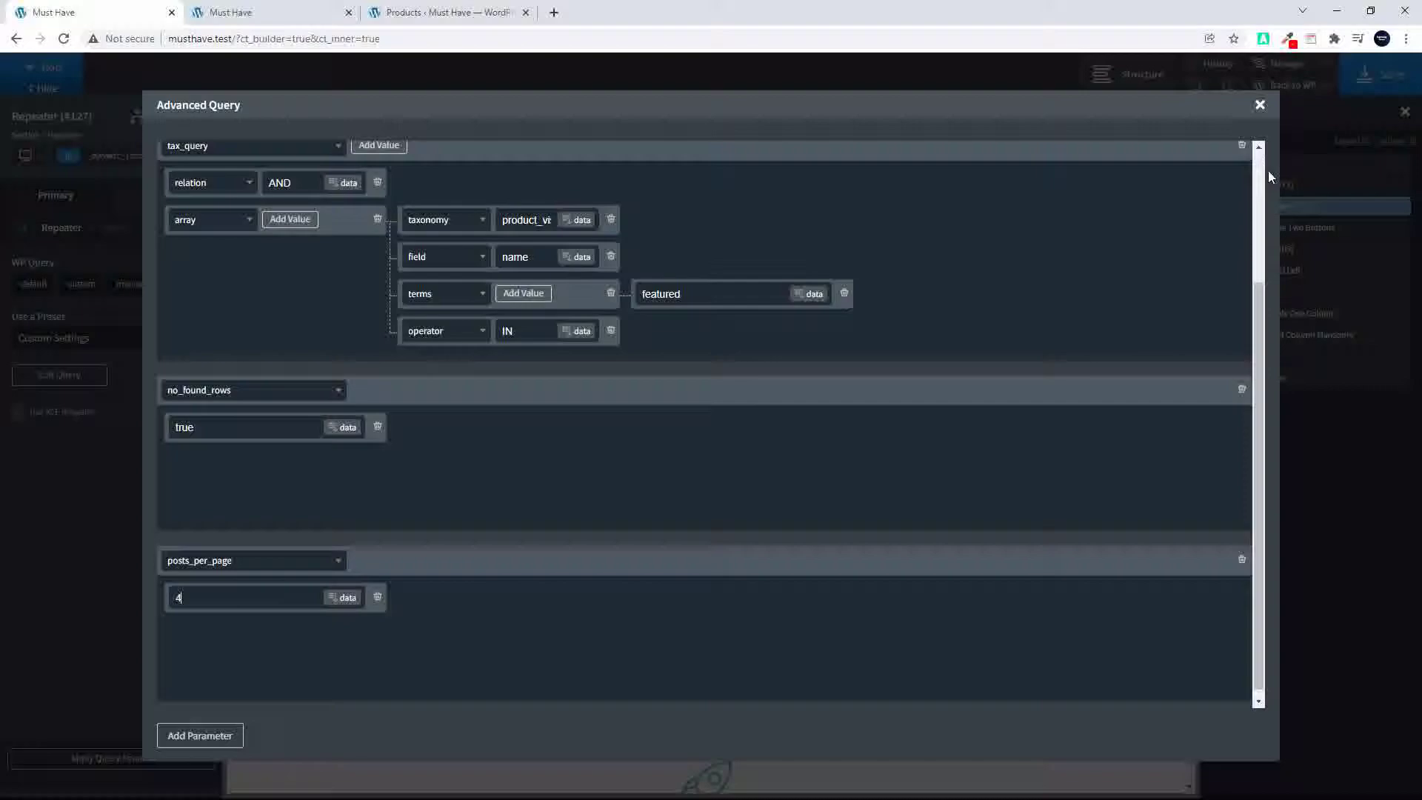
Save the page and reload the live home page showing four featured products
left_click(1260, 106)
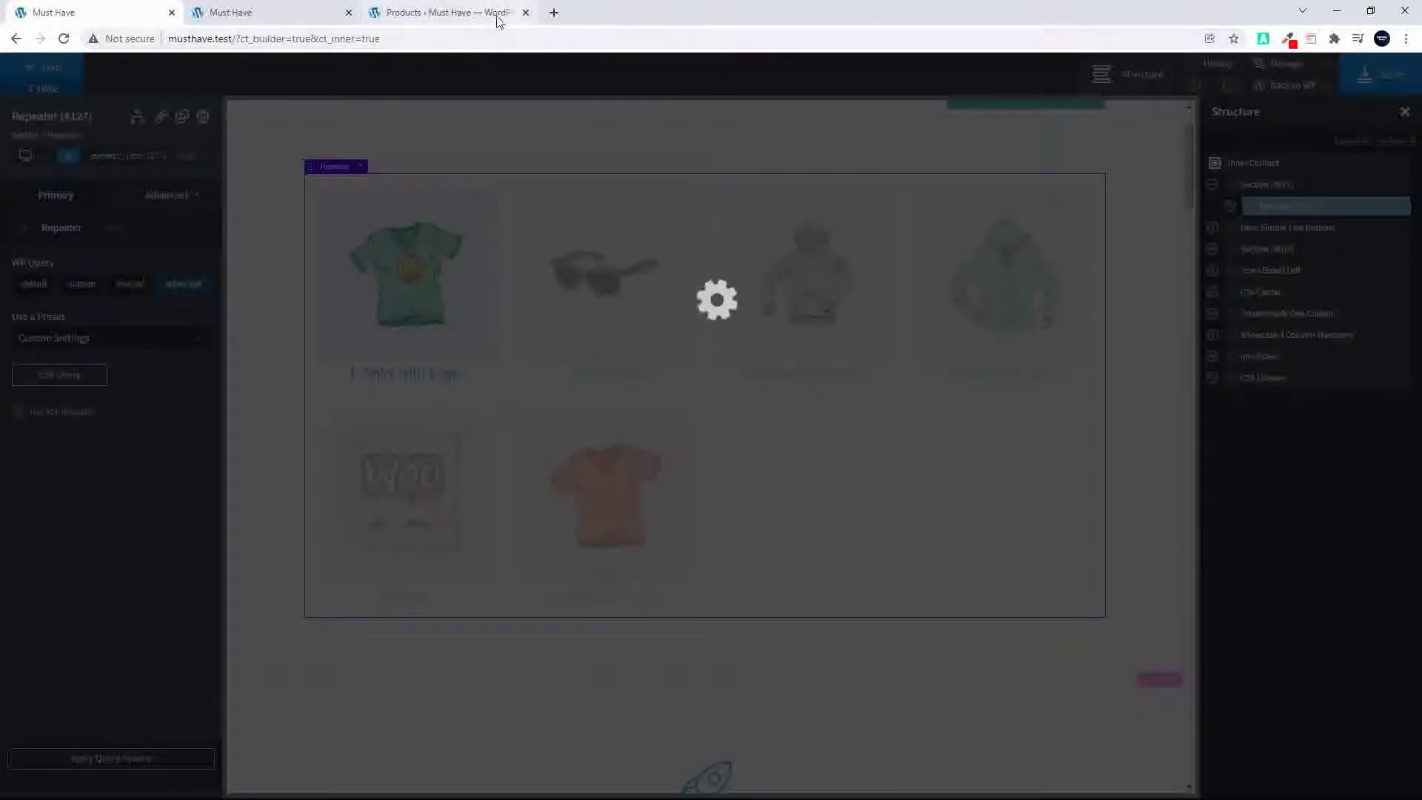
left_click(464, 12)
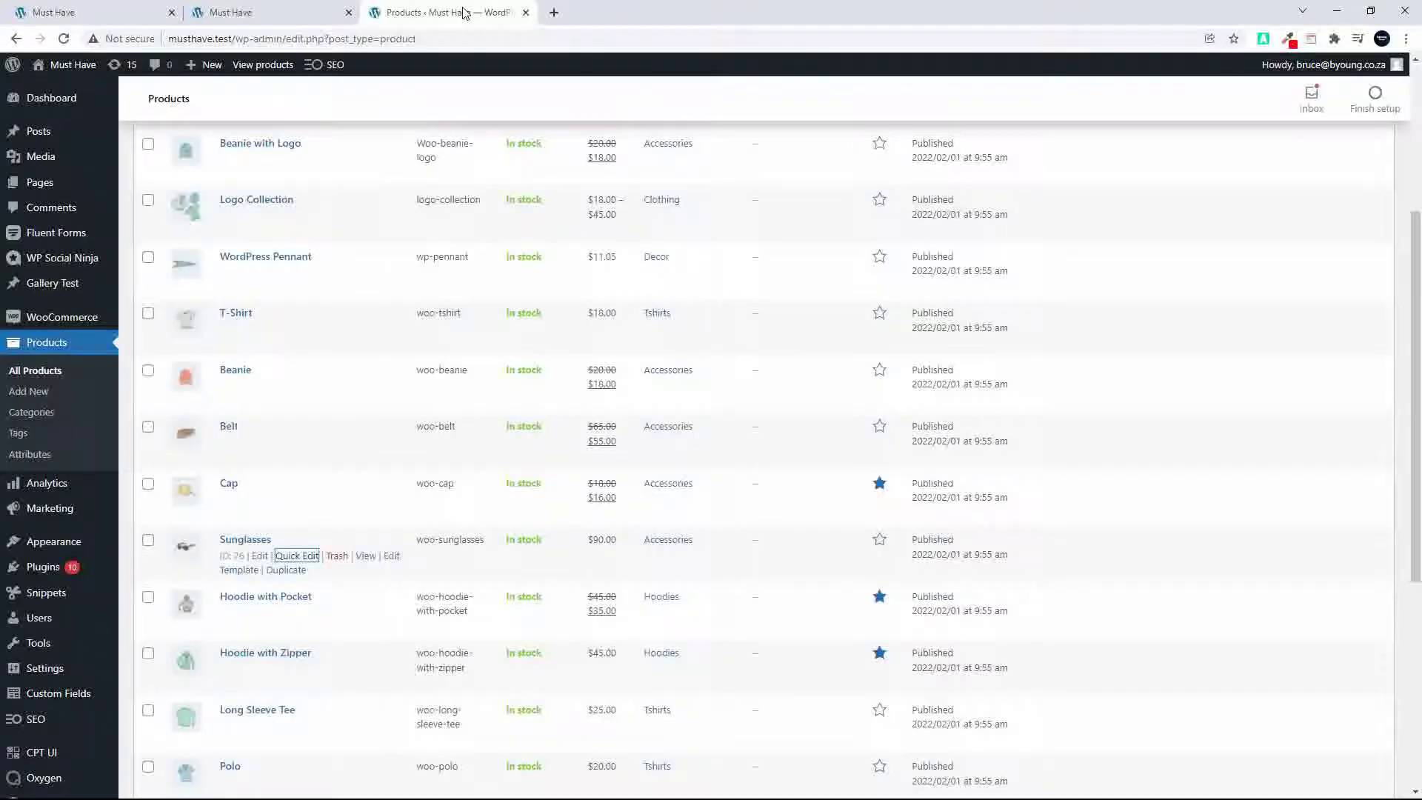
left_click(277, 14)
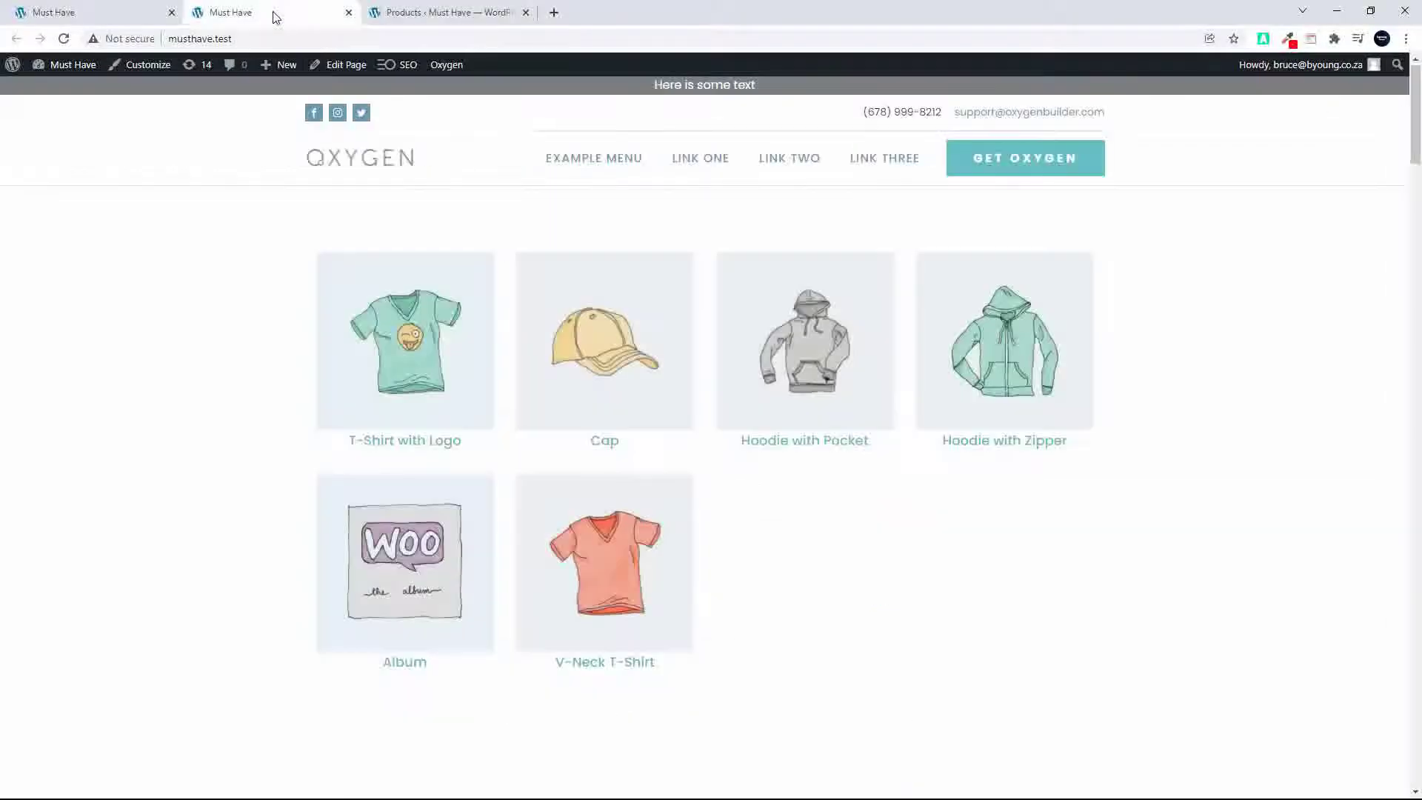
left_click(64, 39)
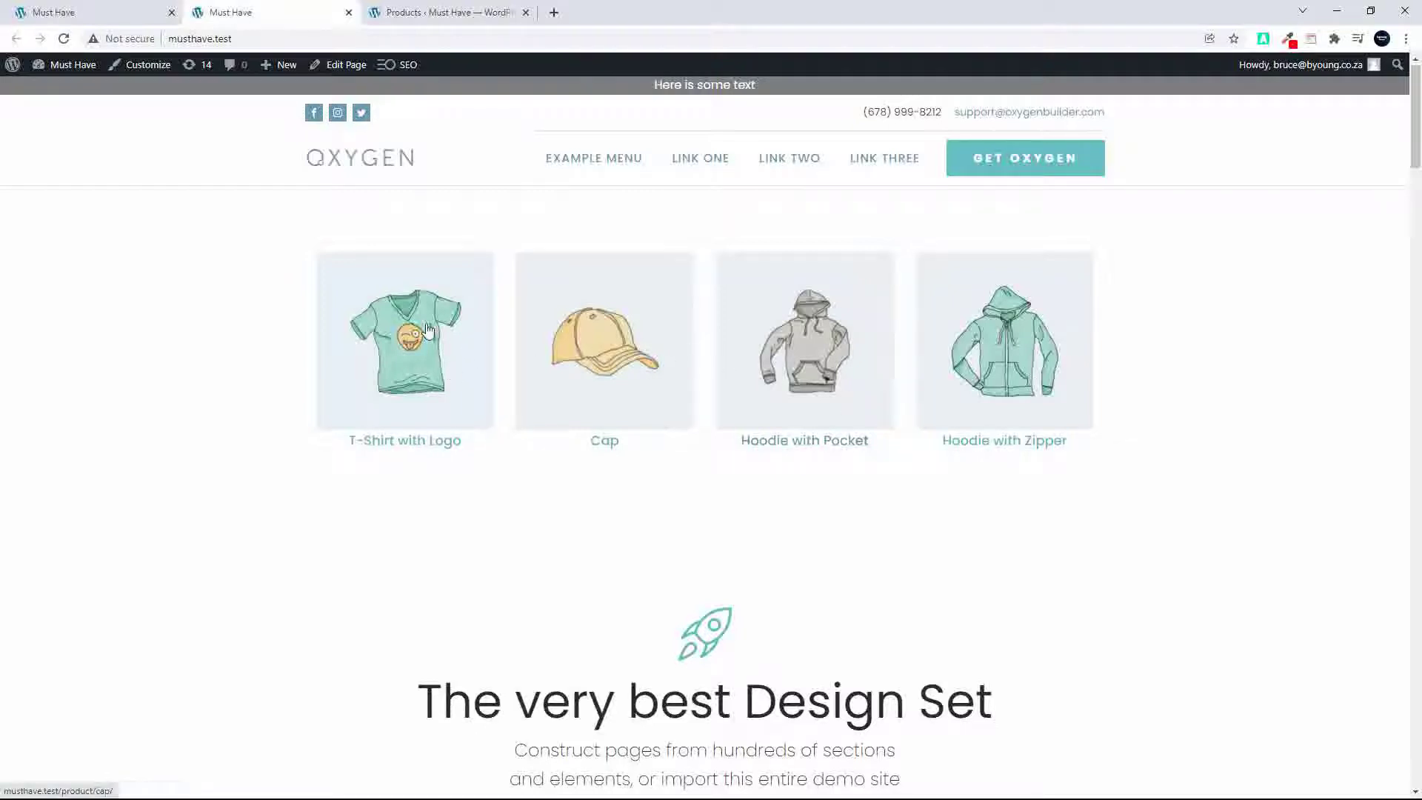
Reopen the advanced query and add an orderby parameter with value title
left_click(111, 13)
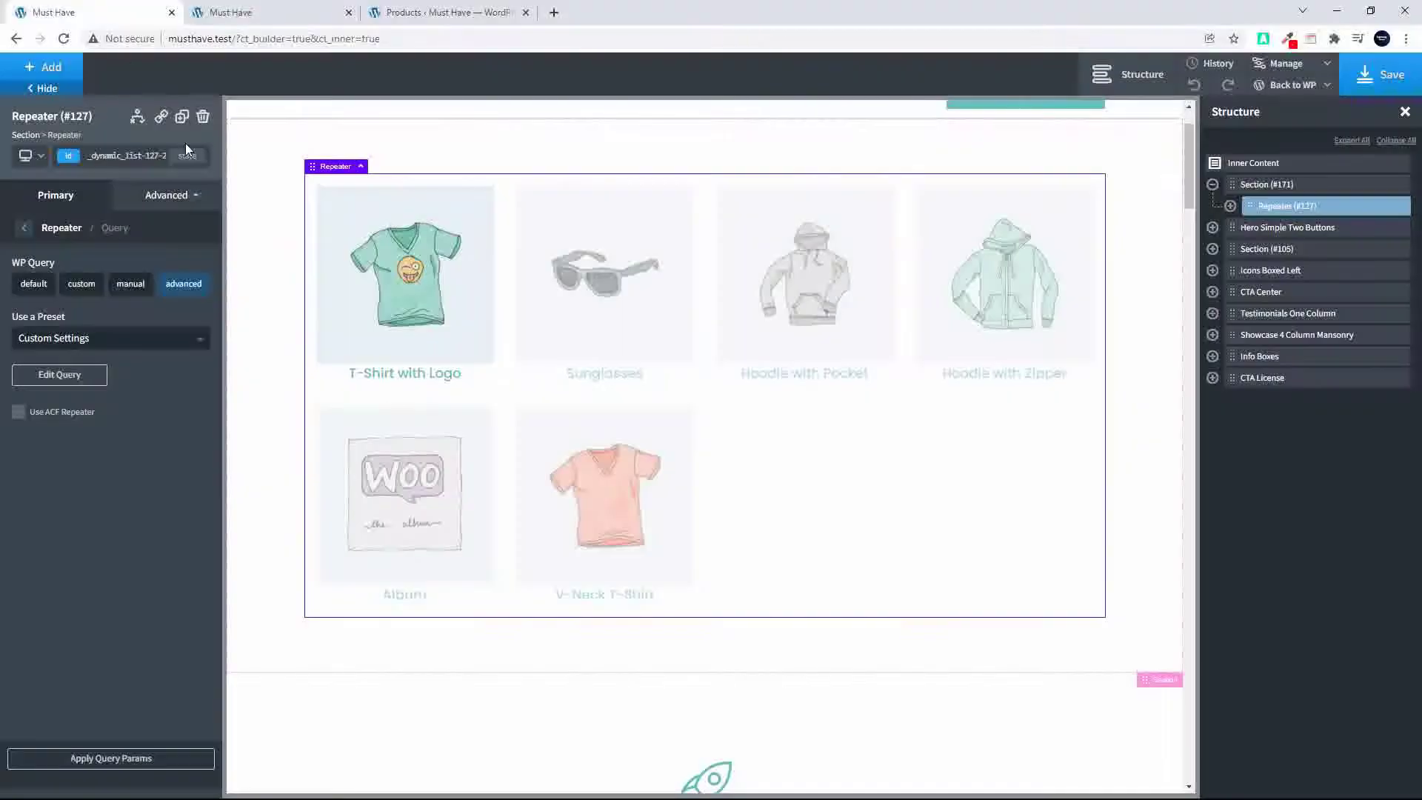
left_click(65, 375)
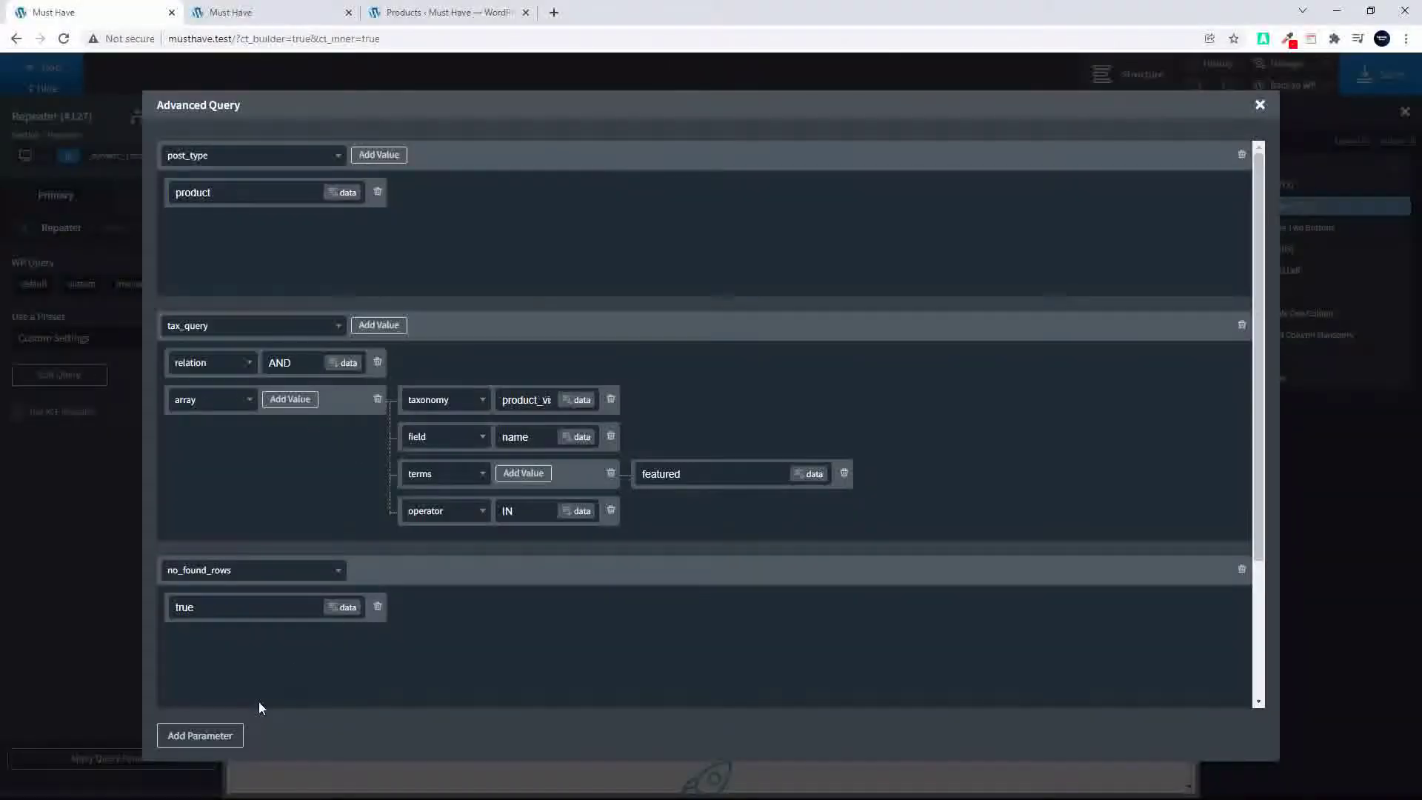
scroll(283, 665, "down", 3)
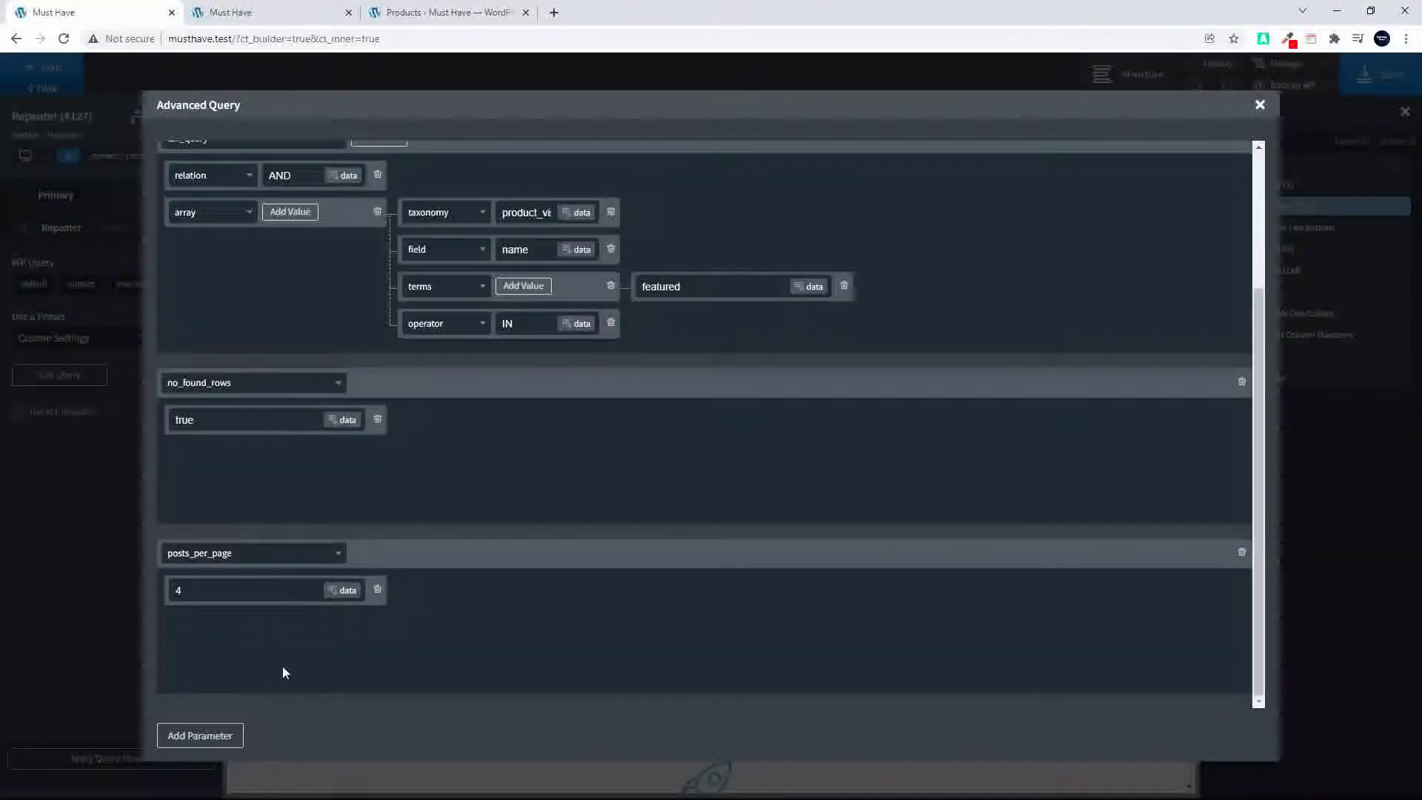
left_click(203, 738)
scroll(304, 654, "down", 2)
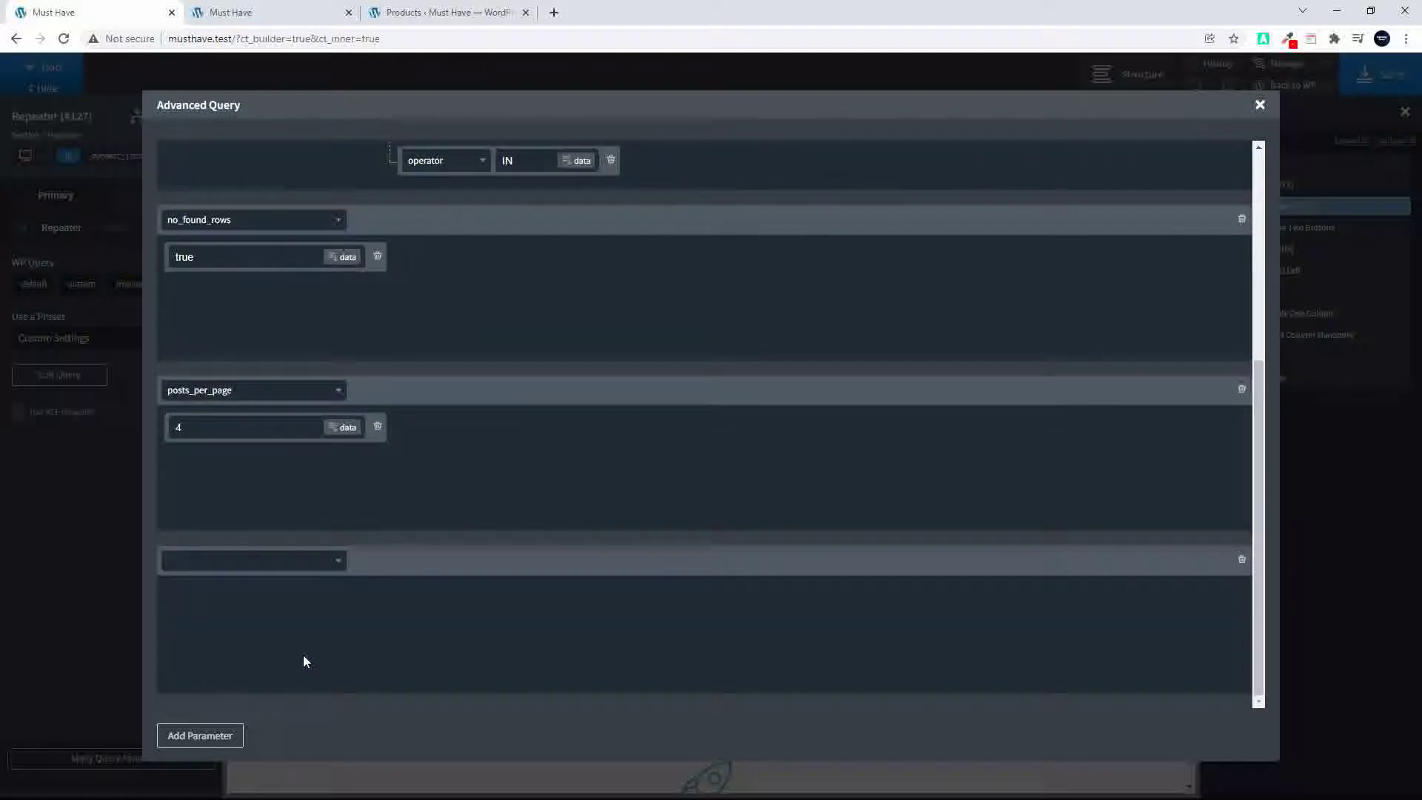
left_click(297, 568)
type("order")
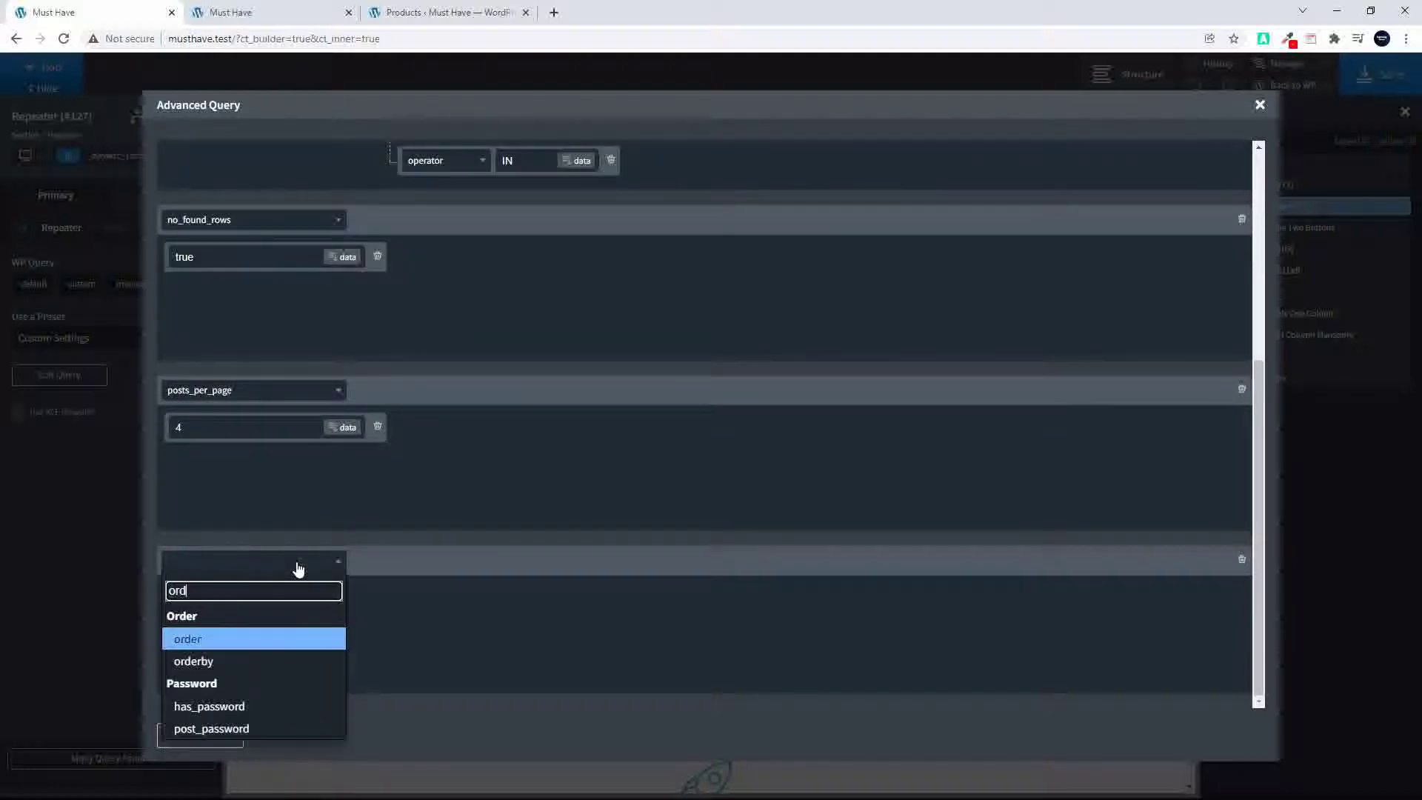
left_click(219, 663)
left_click(380, 560)
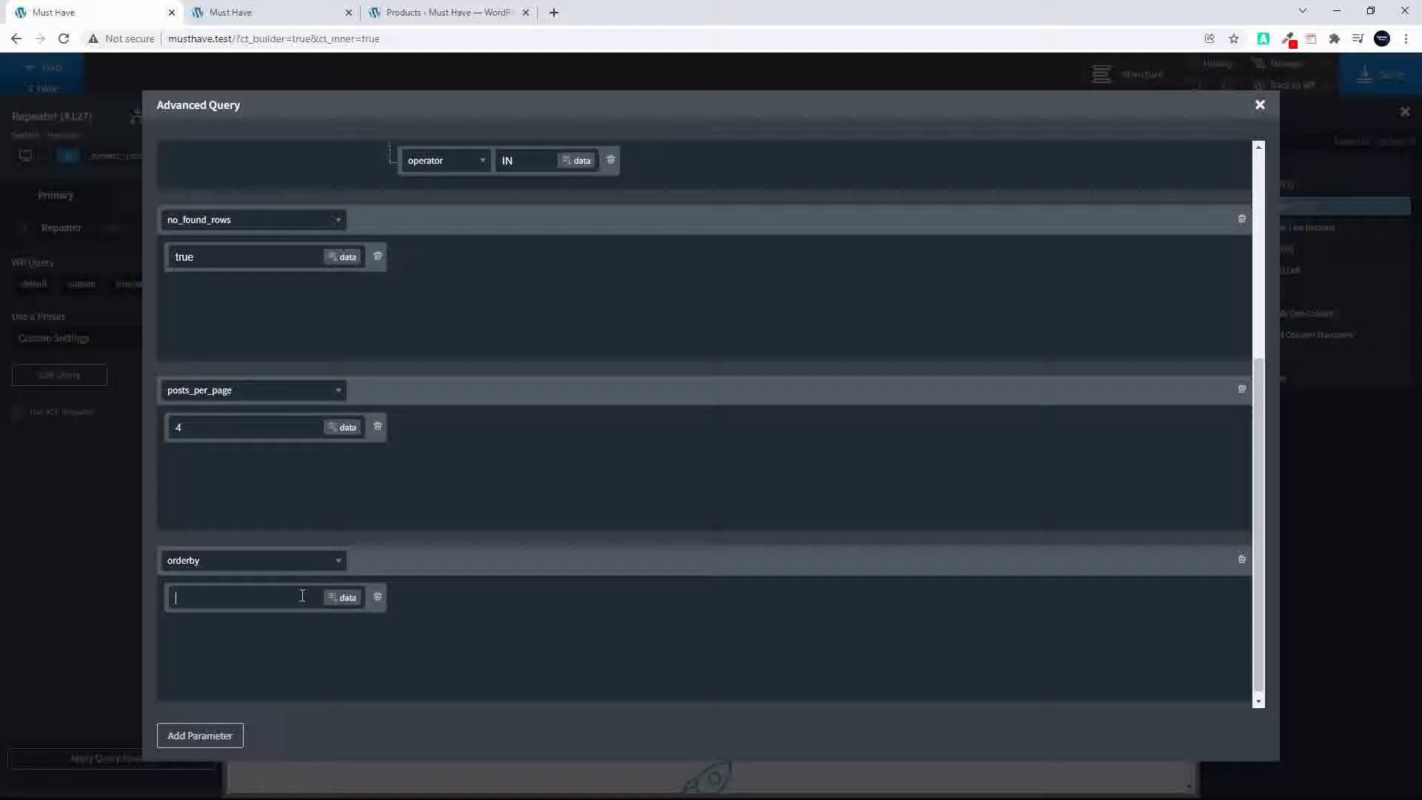
type("title")
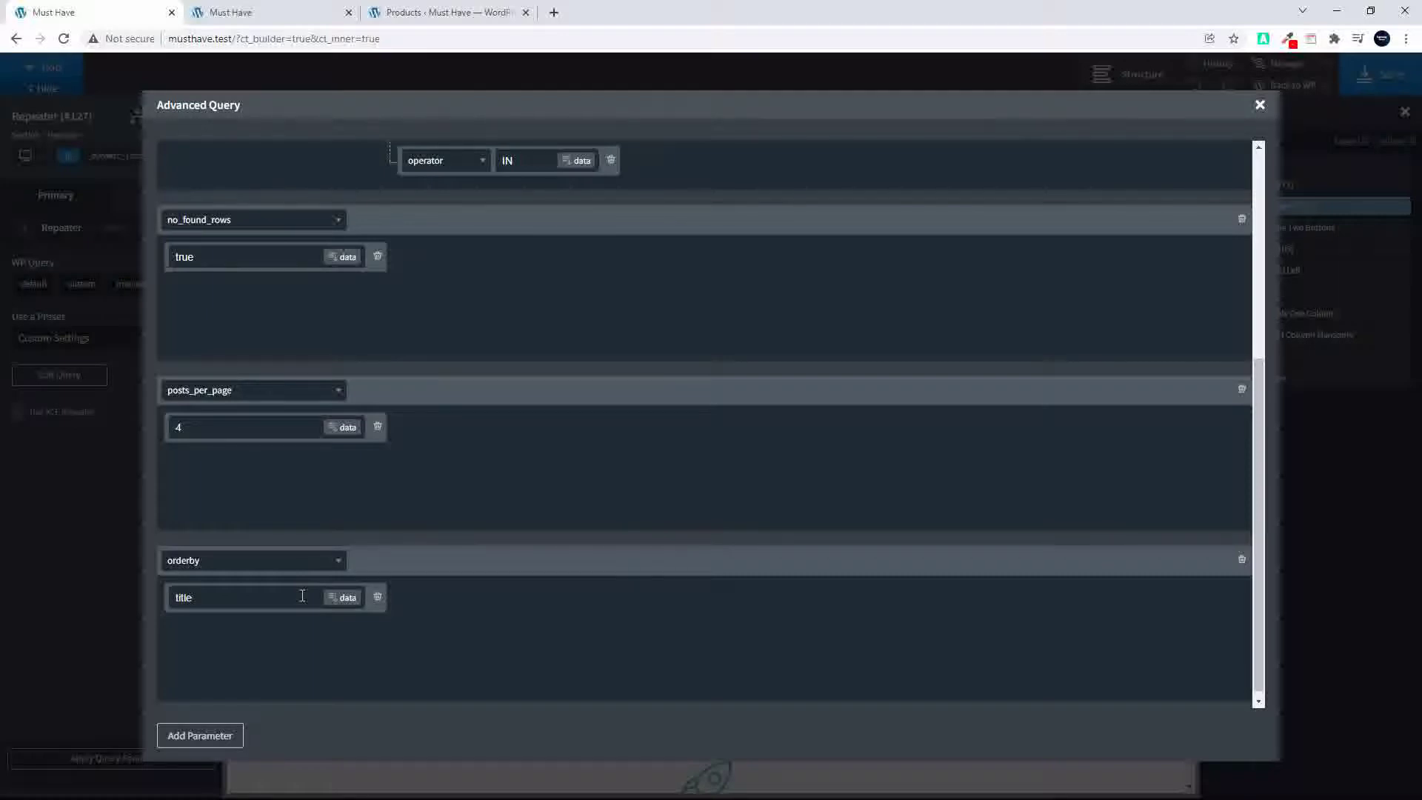
Add an order parameter set to ASC and close the query editor
left_click(191, 735)
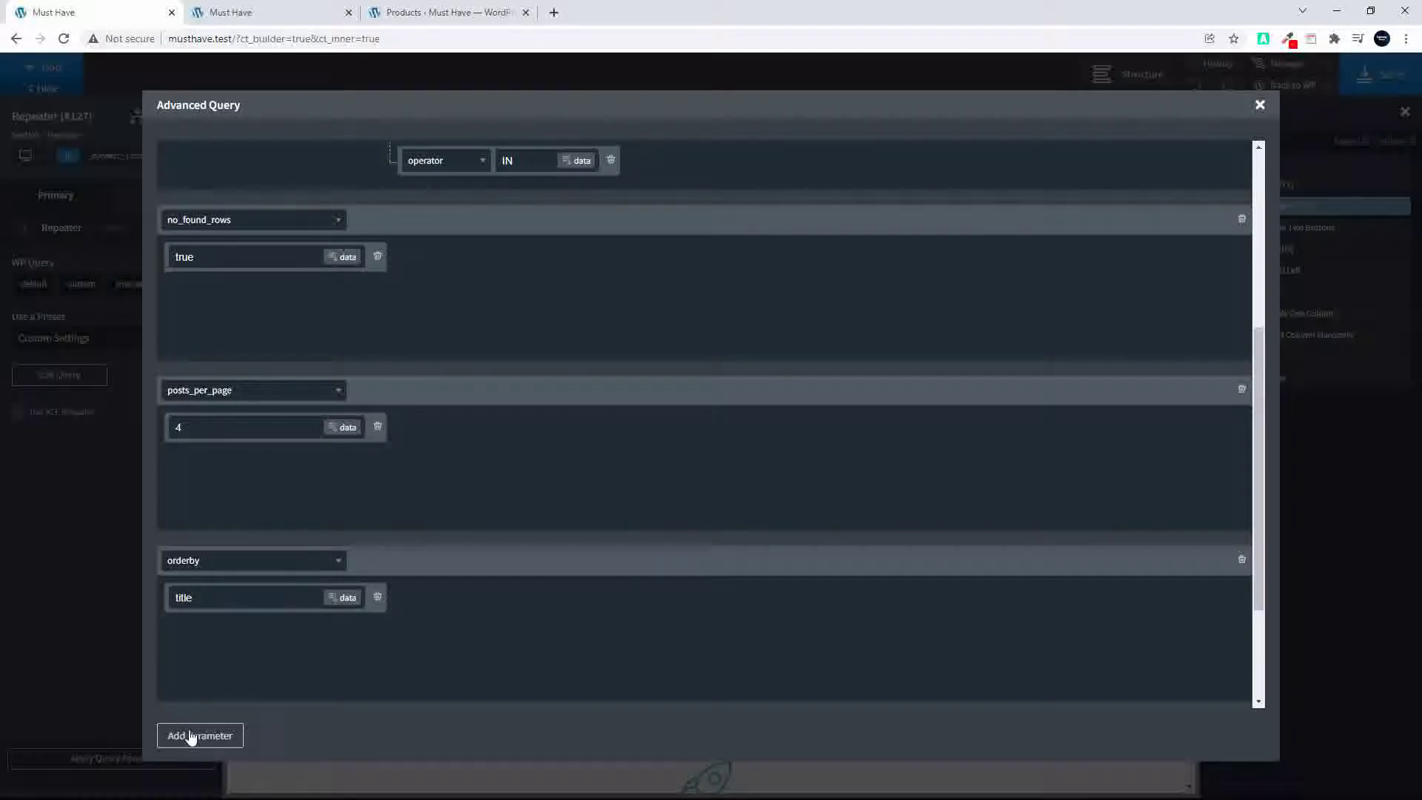
left_click(307, 572)
type("o")
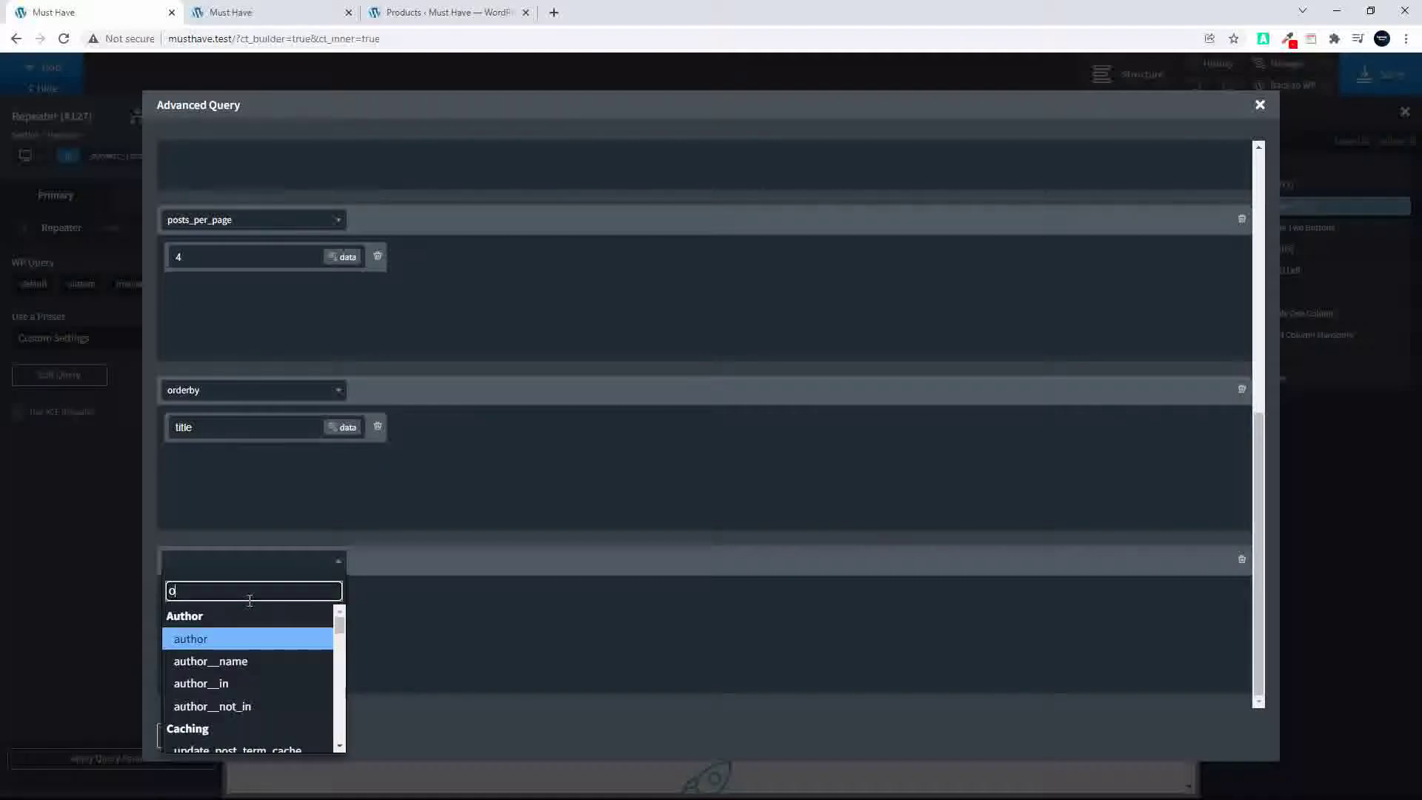
type("rder")
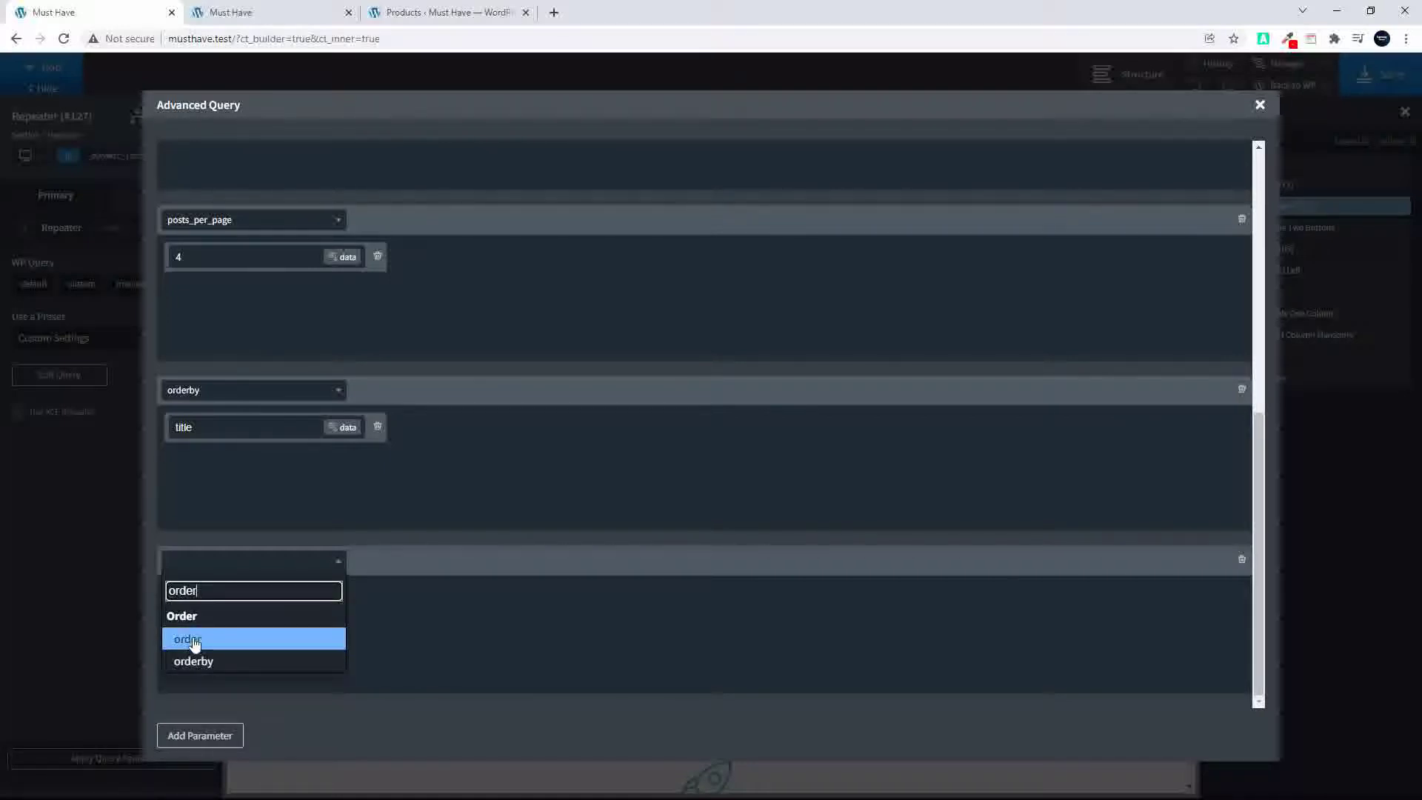
left_click(194, 640)
left_click(382, 560)
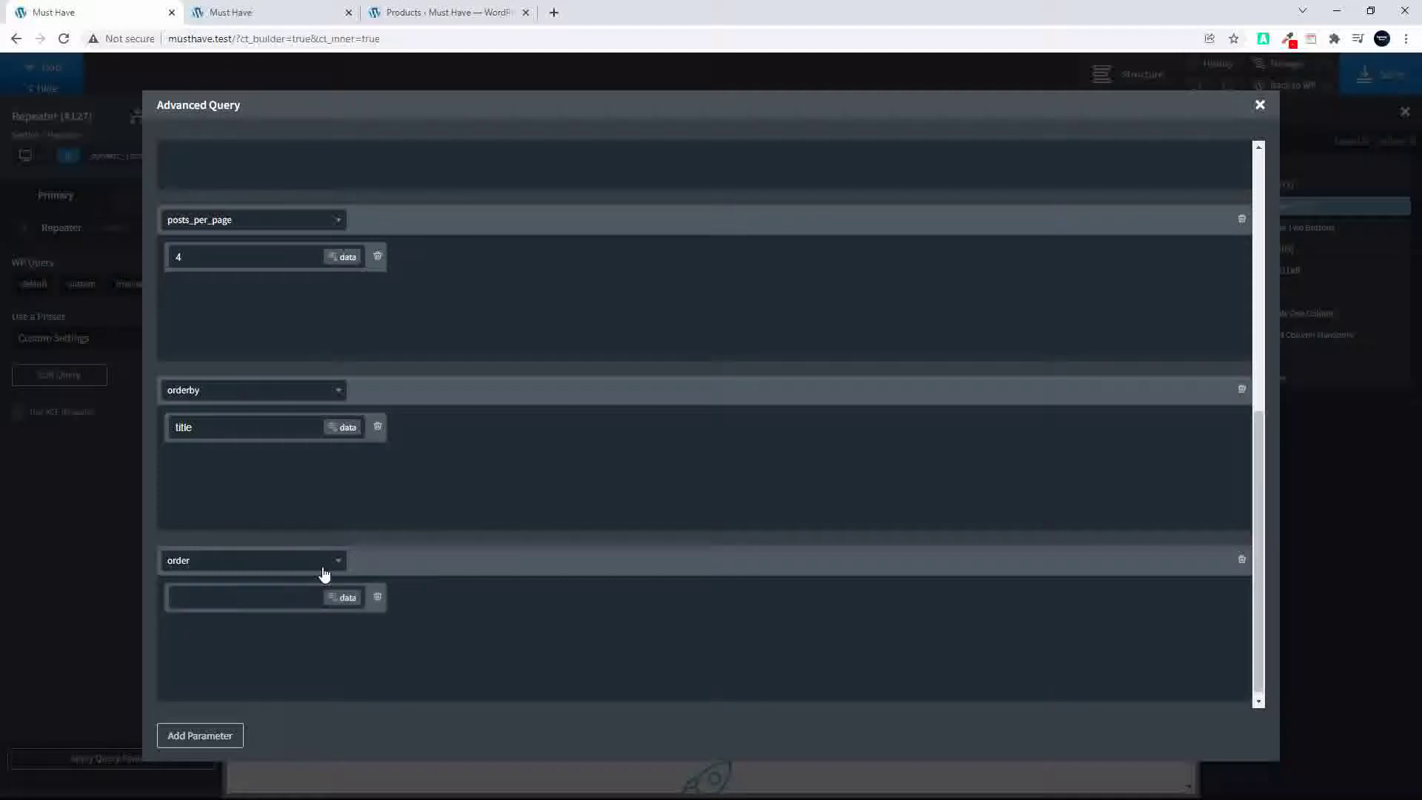
type("AS")
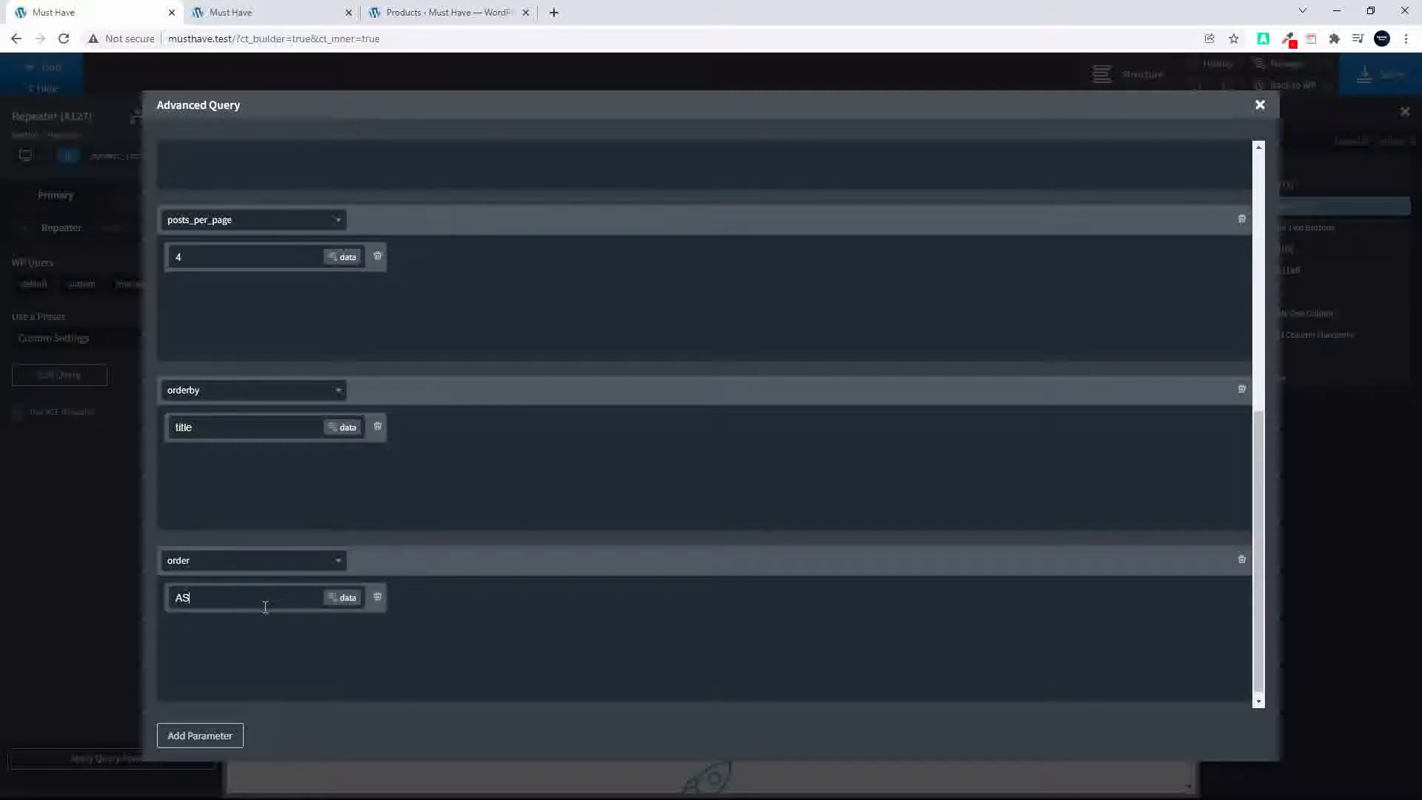
type("C")
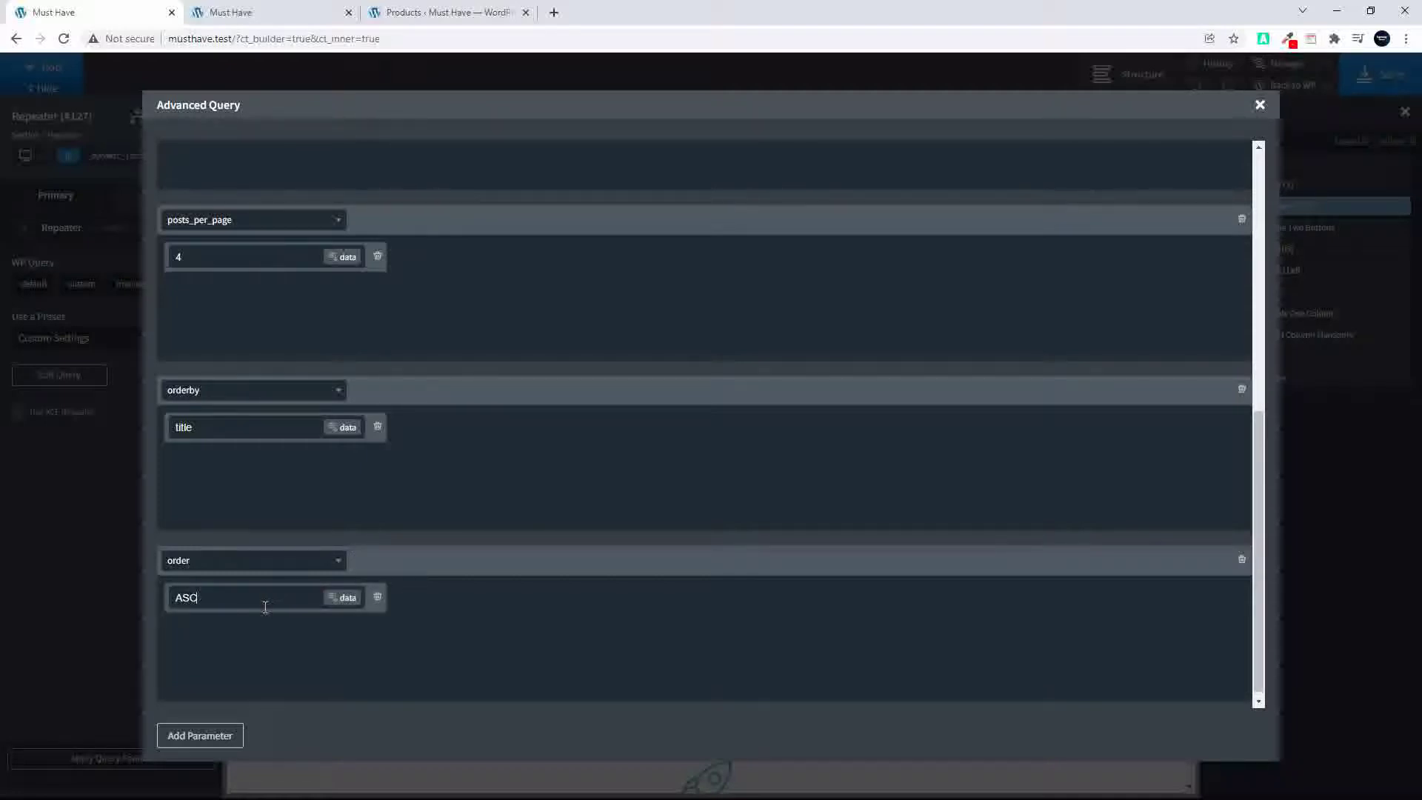
left_click(1259, 105)
Save and reload the home page to confirm Album, Cap and both hoodies, then return to the builder
left_click(1385, 74)
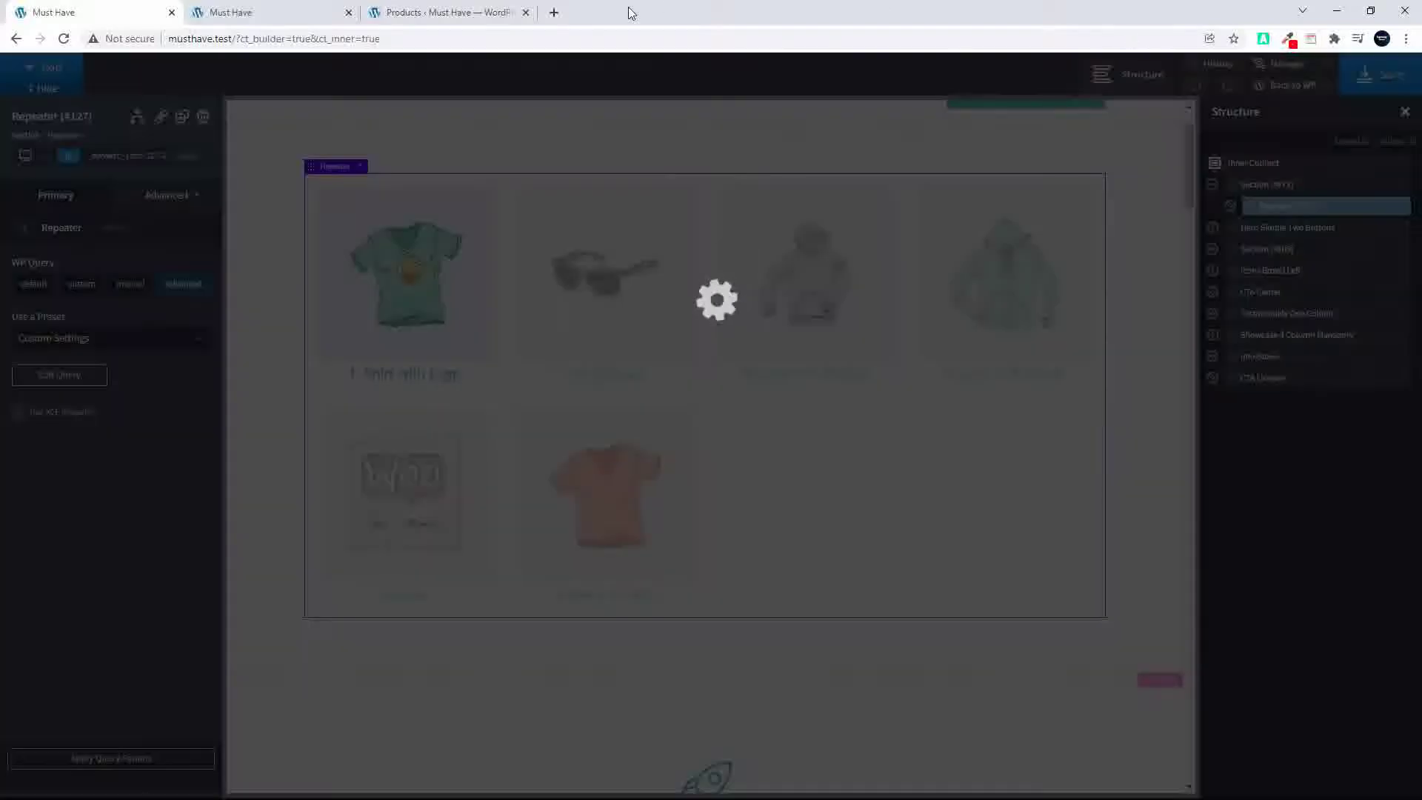
left_click(238, 13)
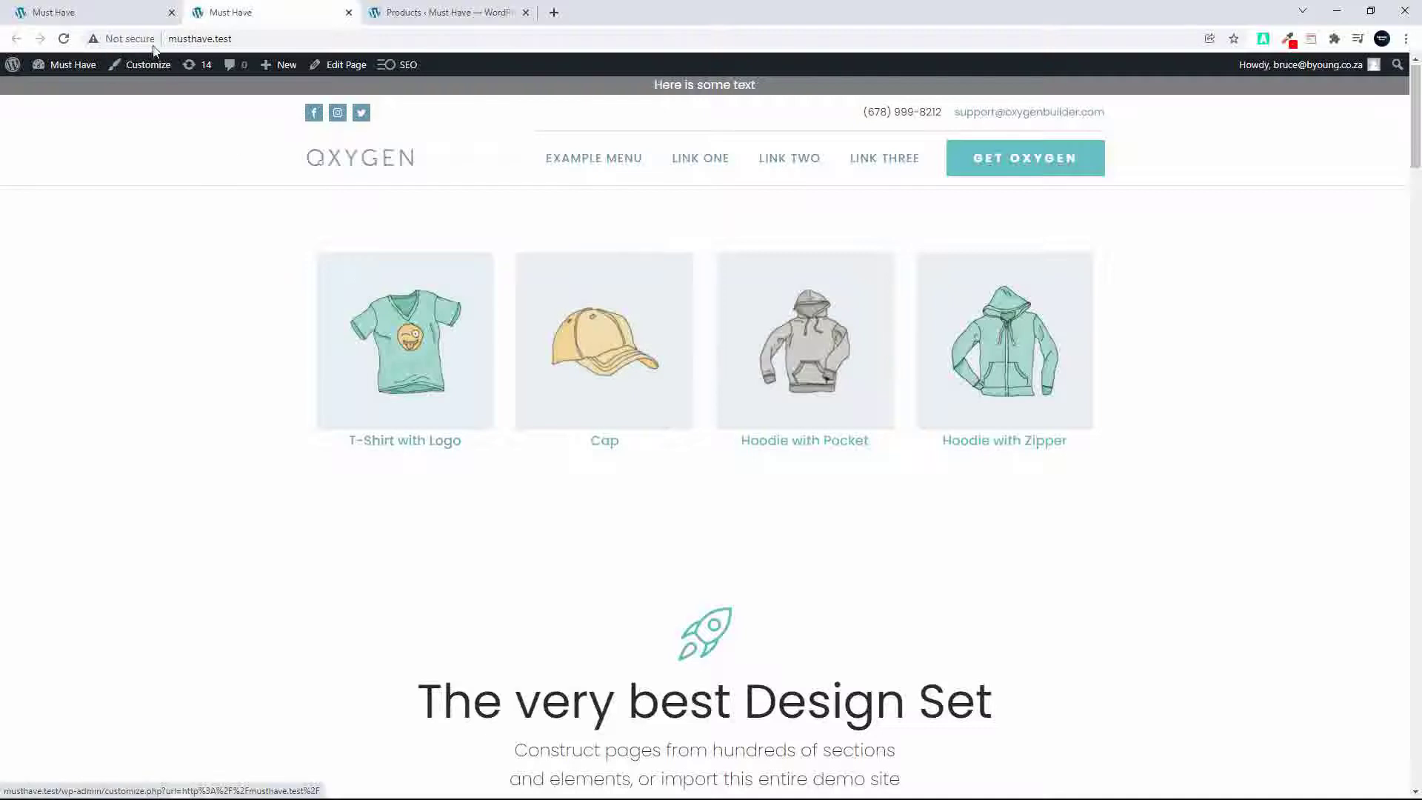
left_click(229, 42)
key("Return")
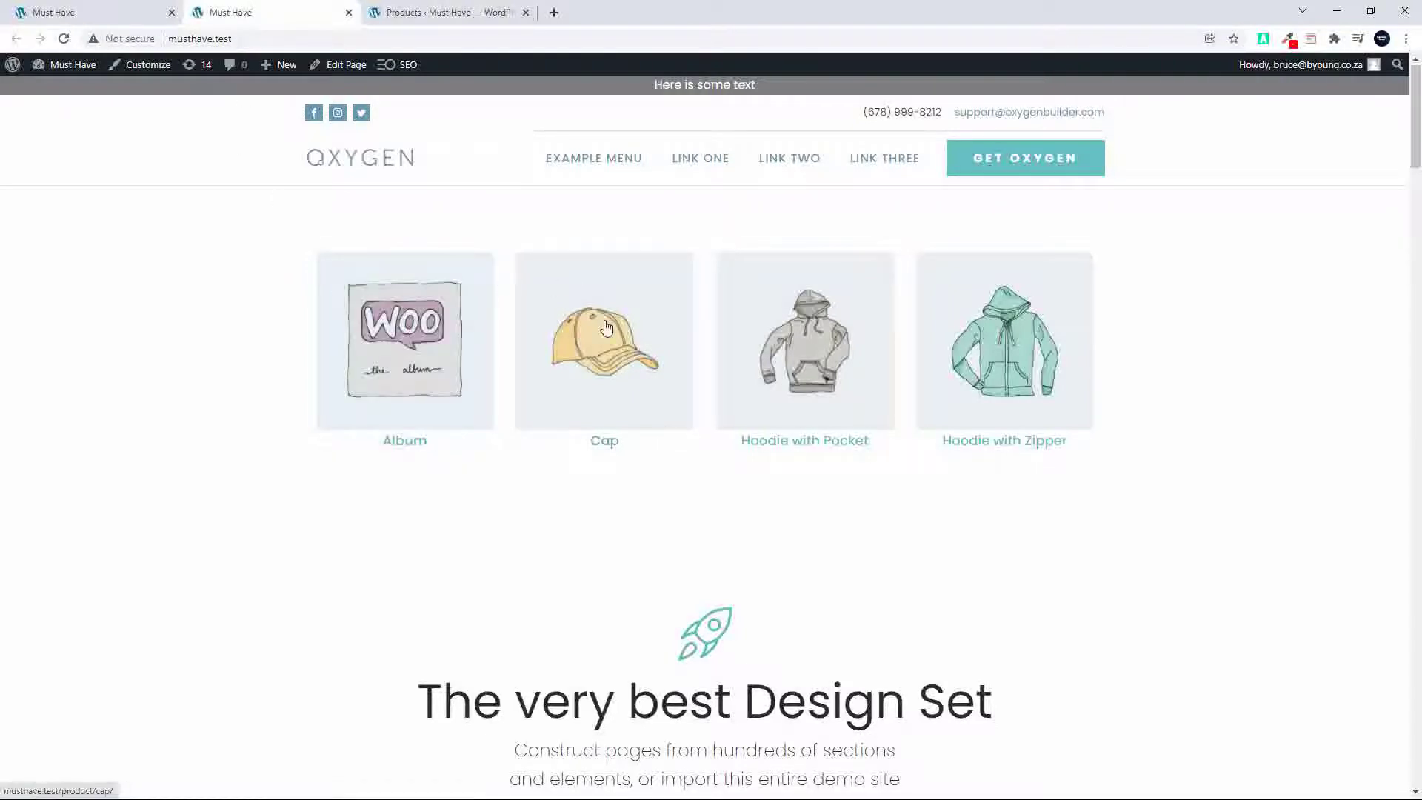
left_click(88, 13)
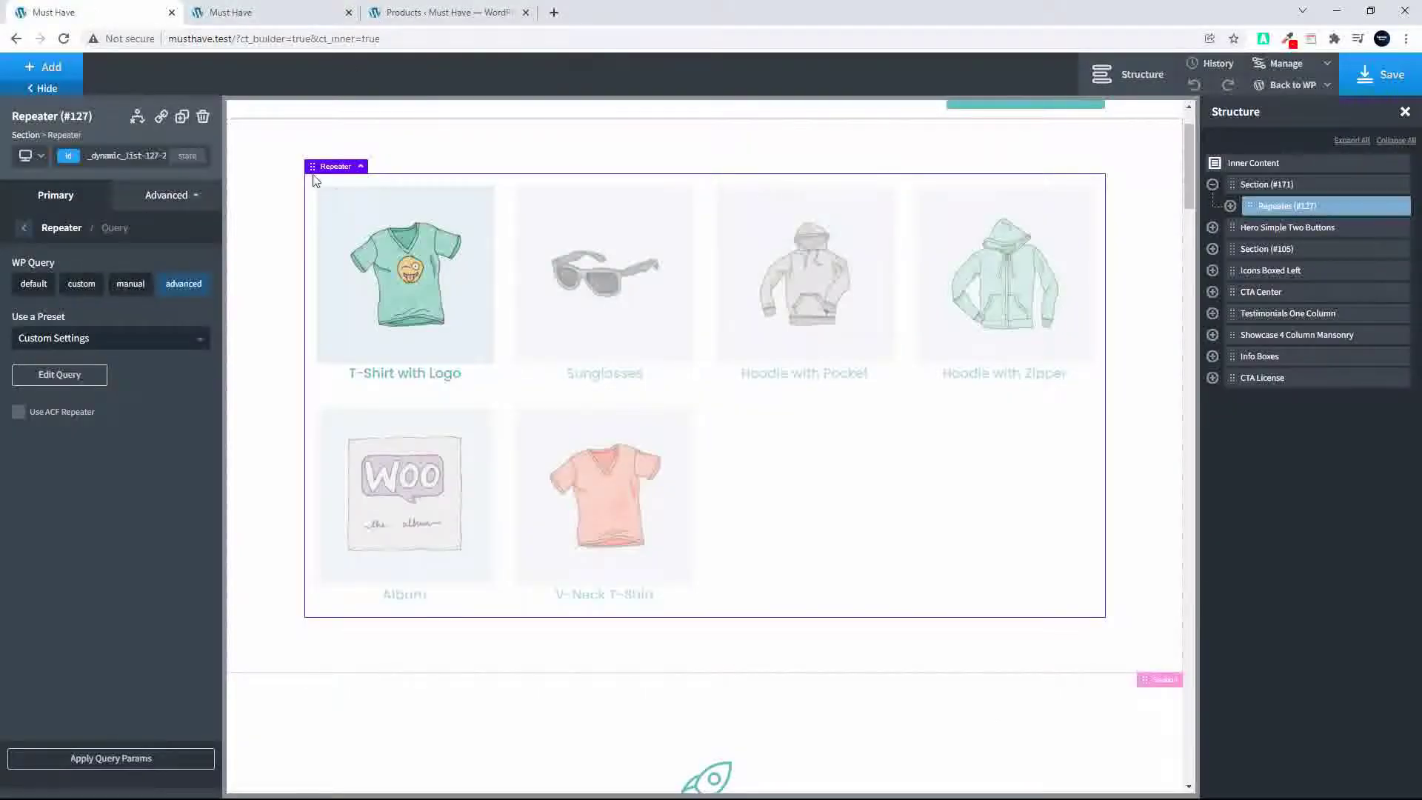
Change the query's order value from ASC to DESC and save
left_click(61, 375)
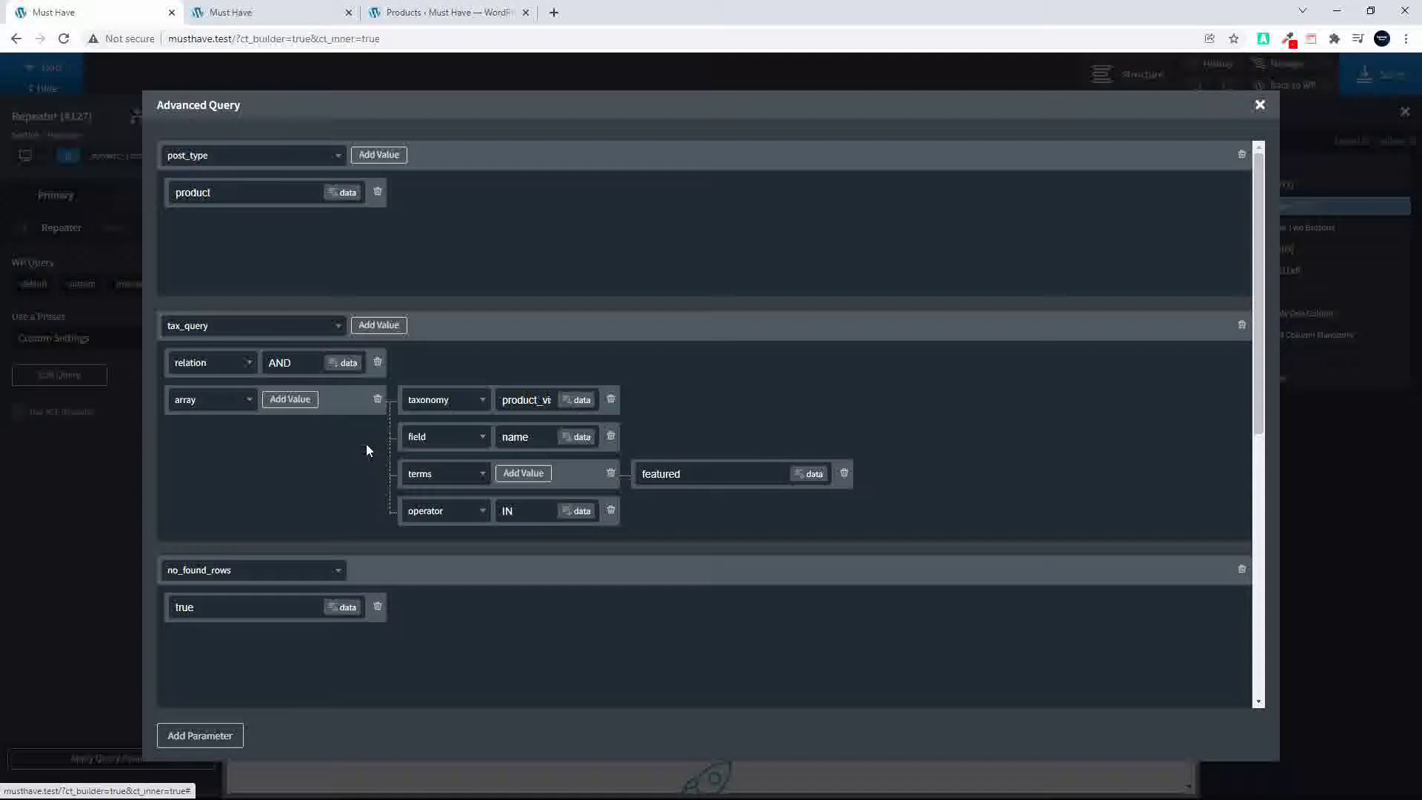
scroll(440, 524, "down", 5)
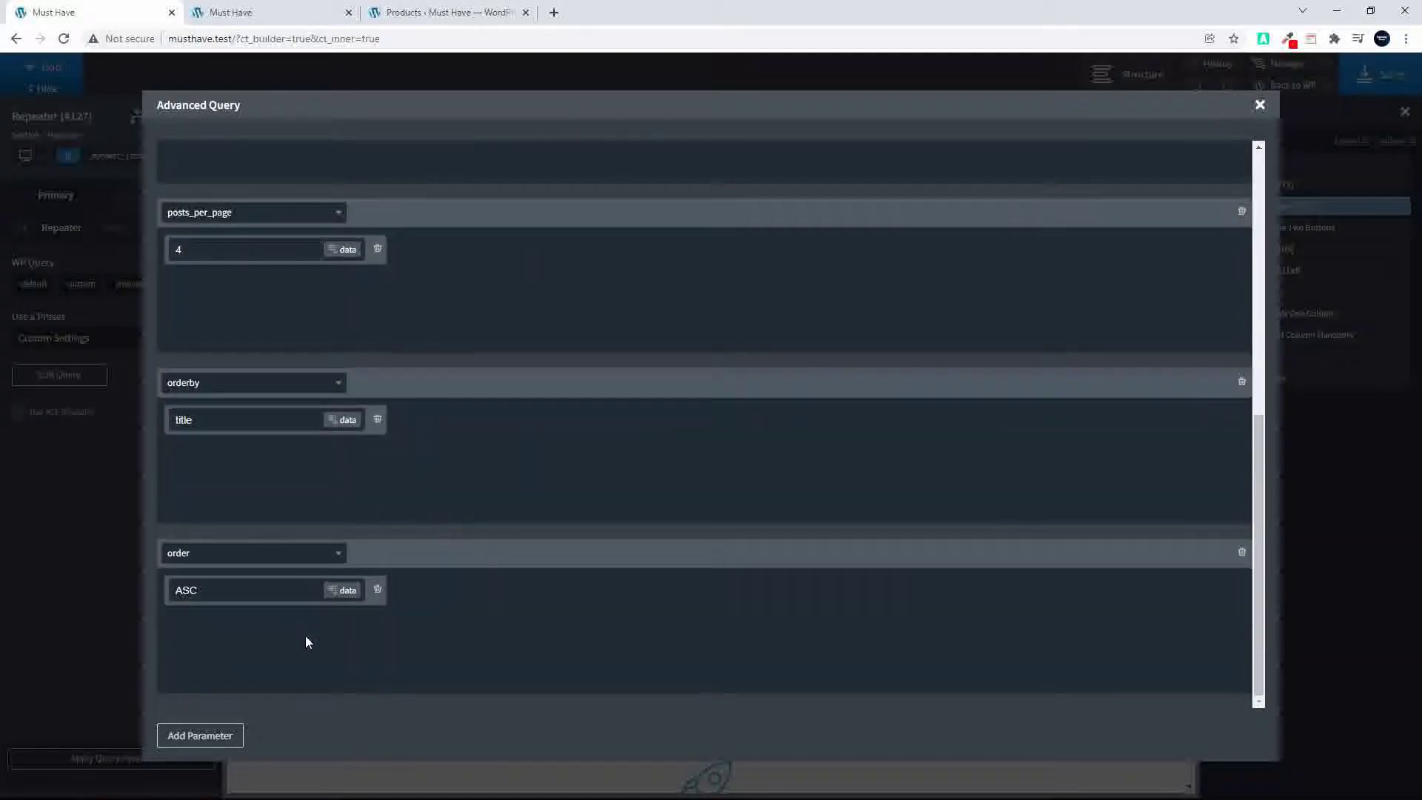
type("DESC")
left_click(1259, 105)
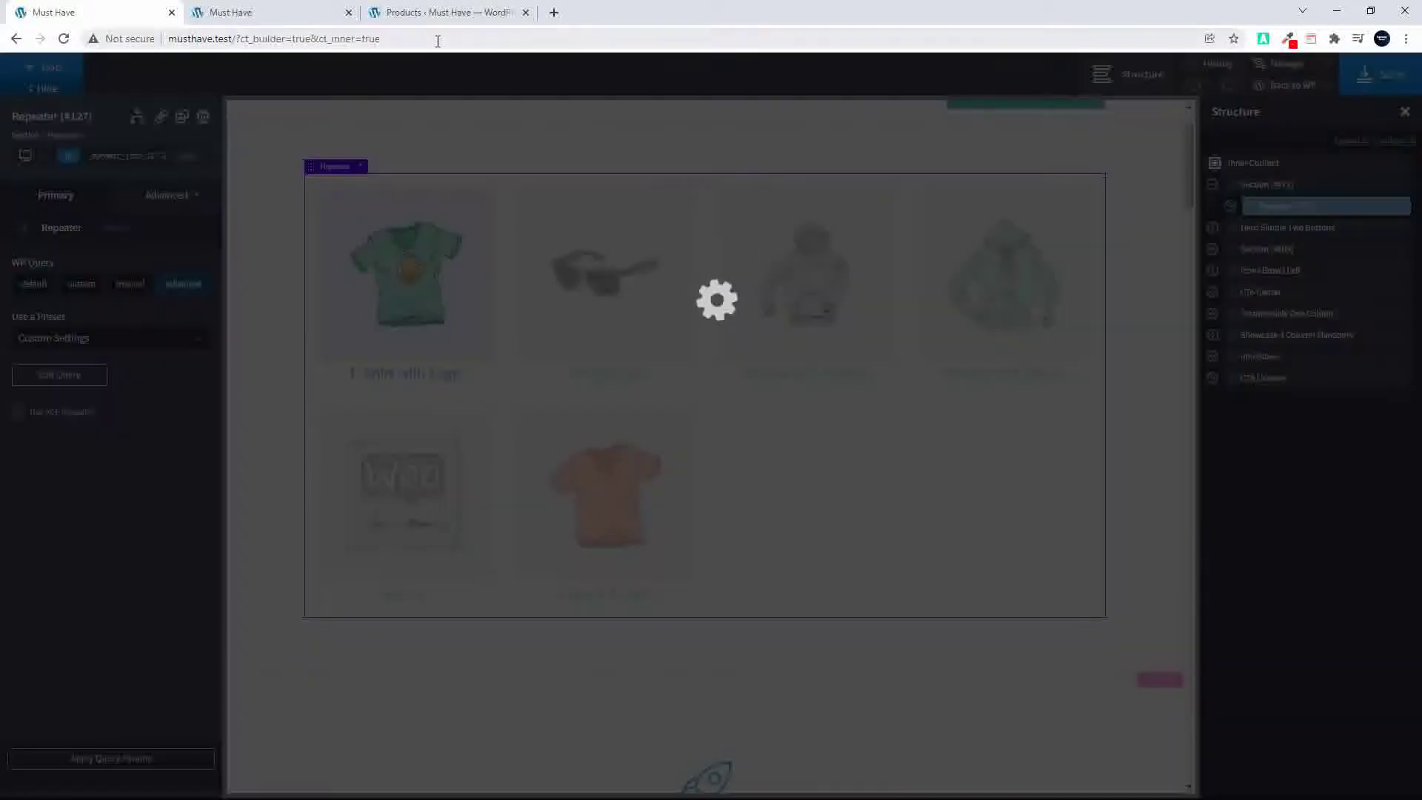
Reload the live home page, now starting with V-Neck T-Shirt, and return to the builder
left_click(287, 12)
mouse_move(80, 55)
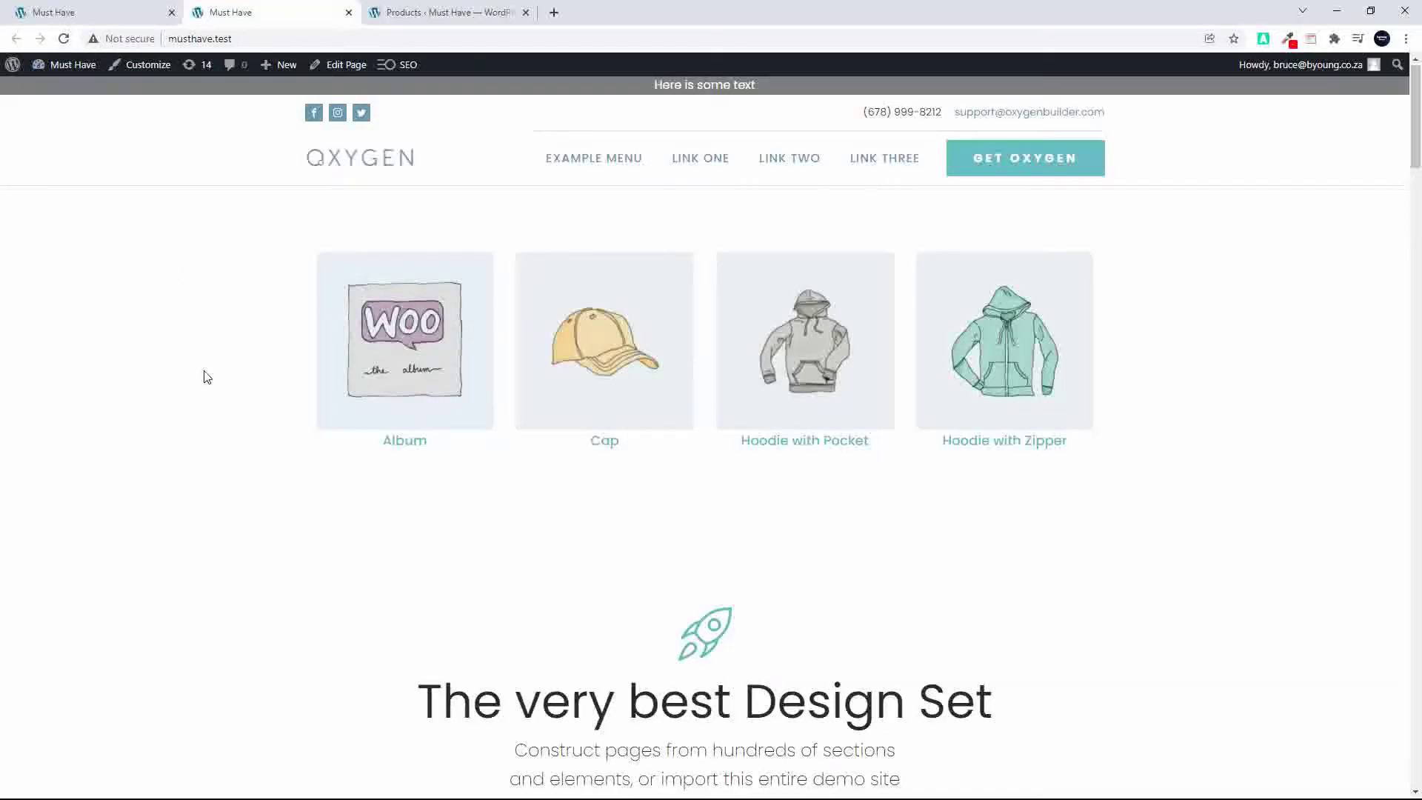
left_click(244, 45)
key("Return")
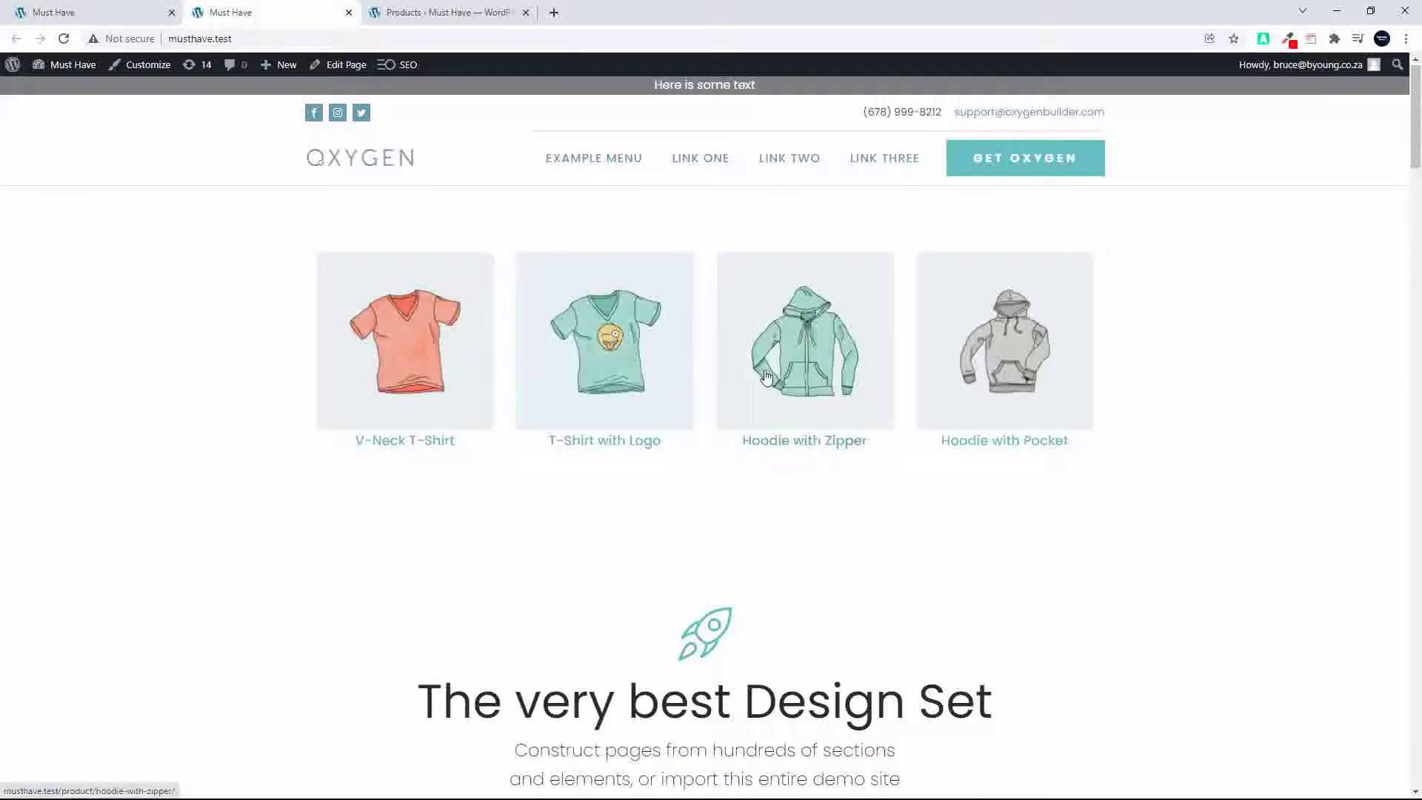
left_click(98, 13)
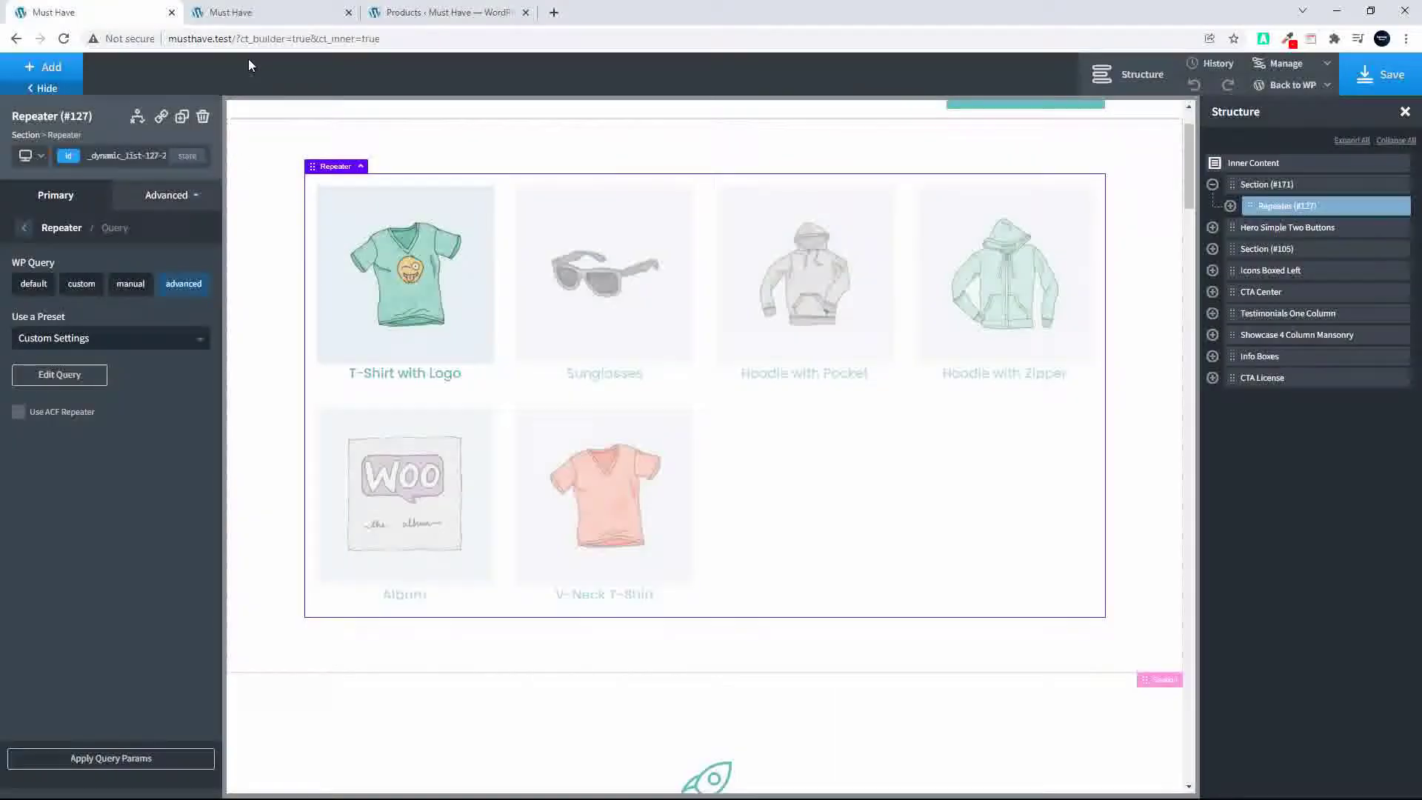
Quick Edit Hoodie with Zipper, untick Featured and update the product
left_click(441, 12)
scroll(328, 621, "down", 5)
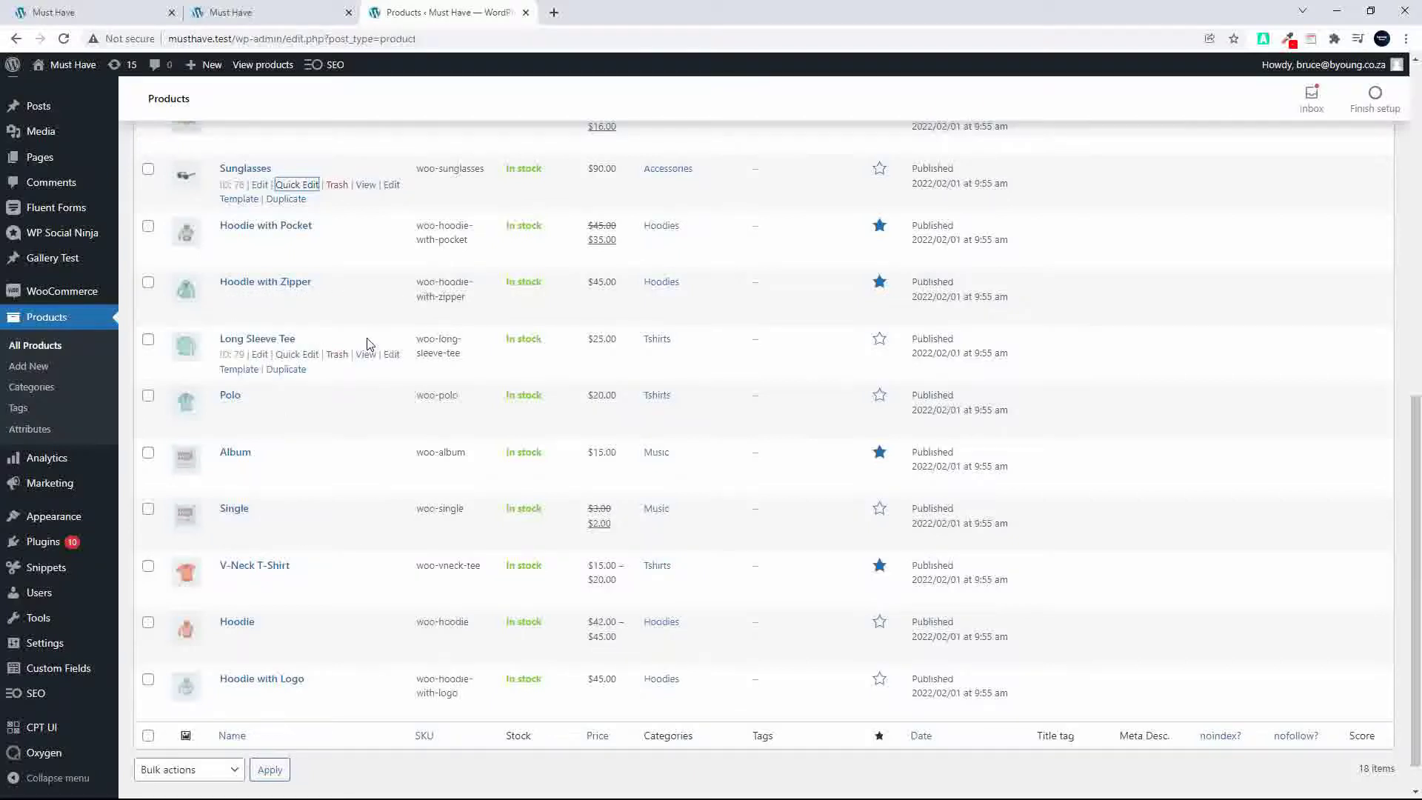
scroll(366, 345, "up", 3)
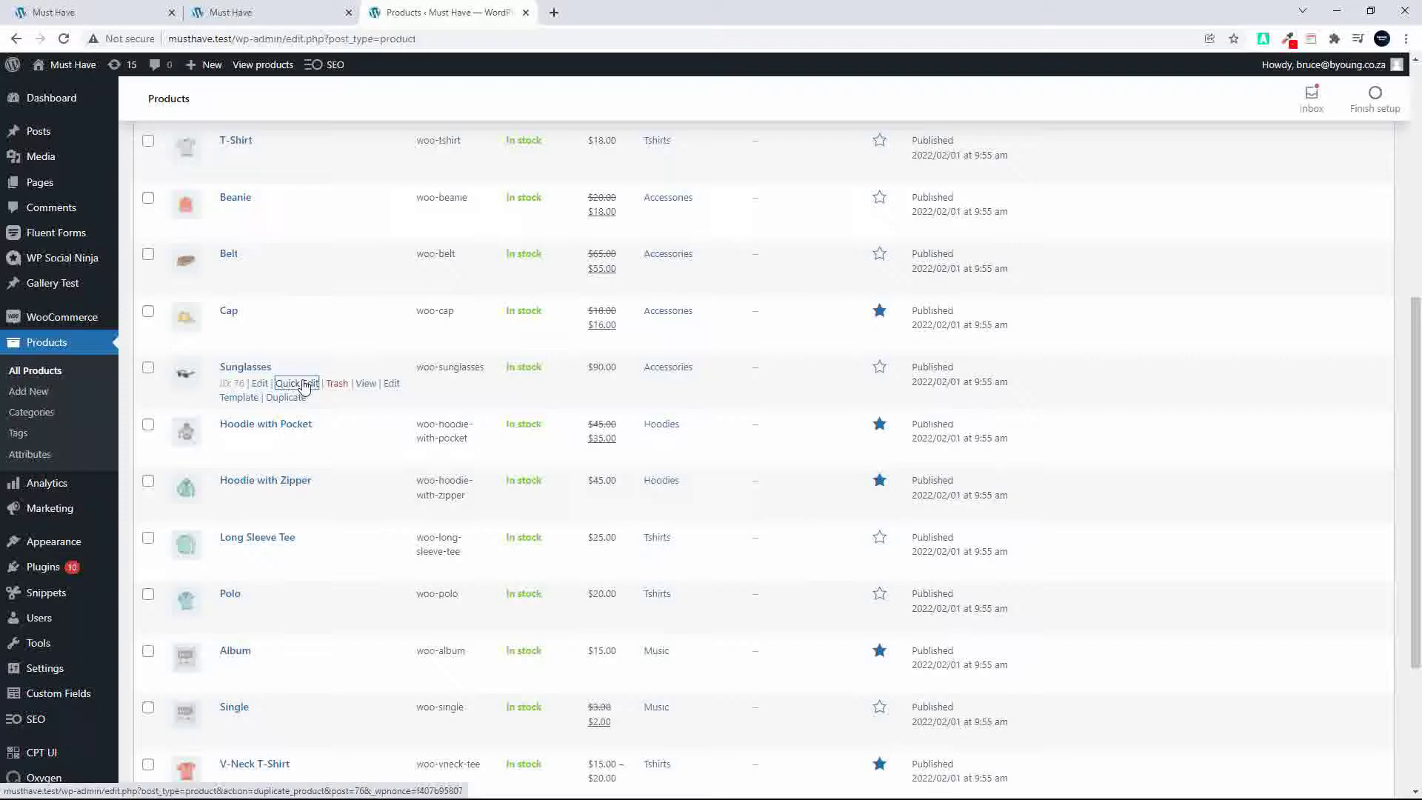
left_click(296, 496)
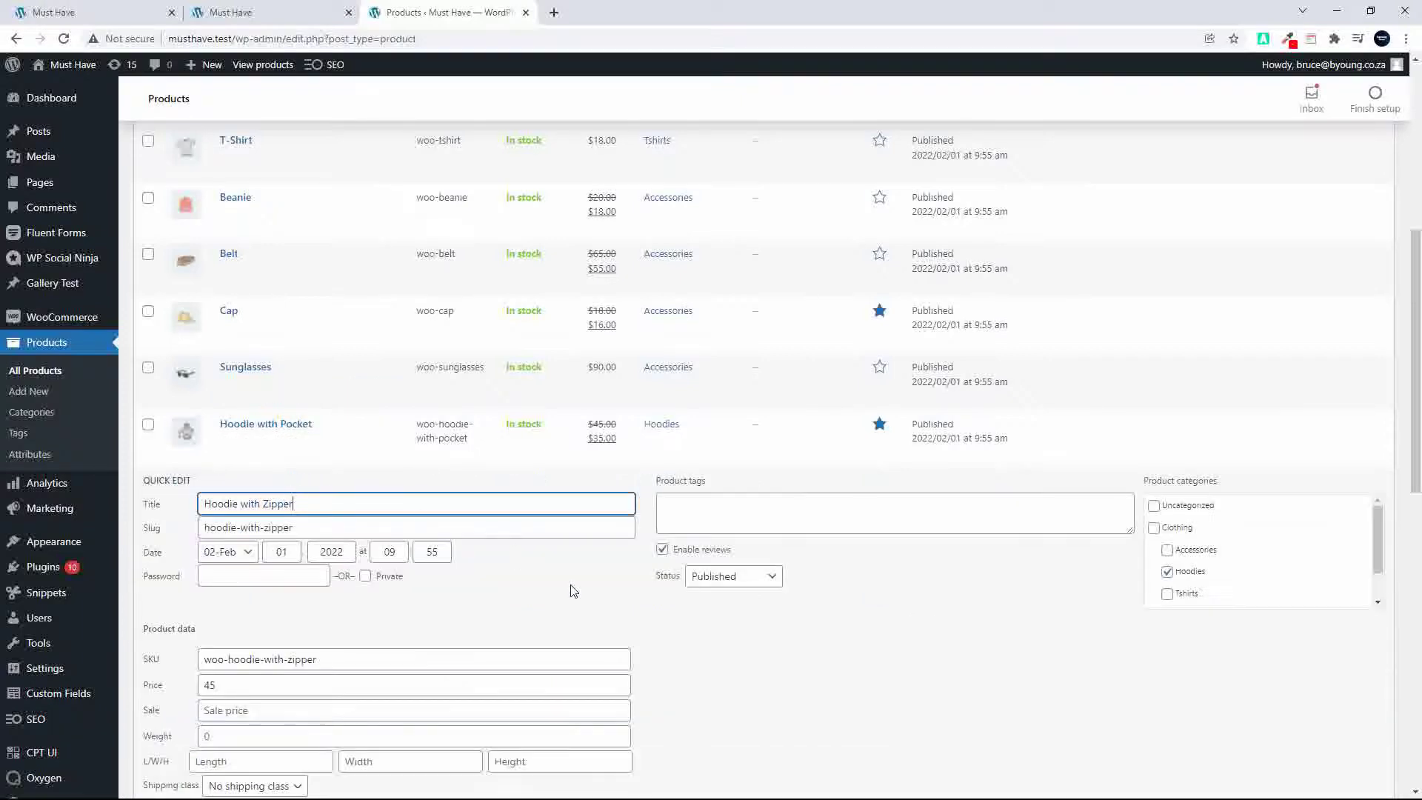
scroll(573, 596, "down", 3)
left_click(321, 575)
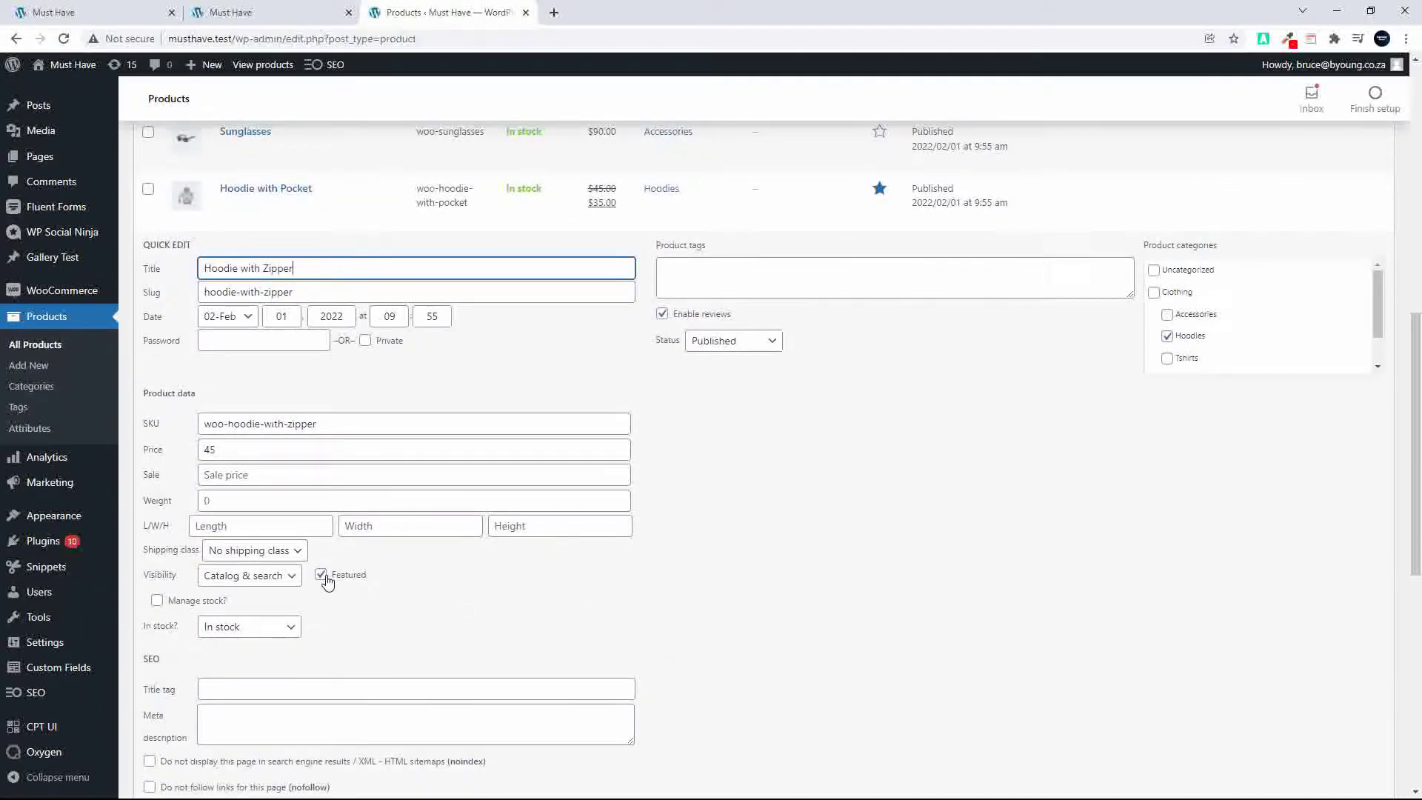
left_click(320, 575)
scroll(801, 651, "down", 4)
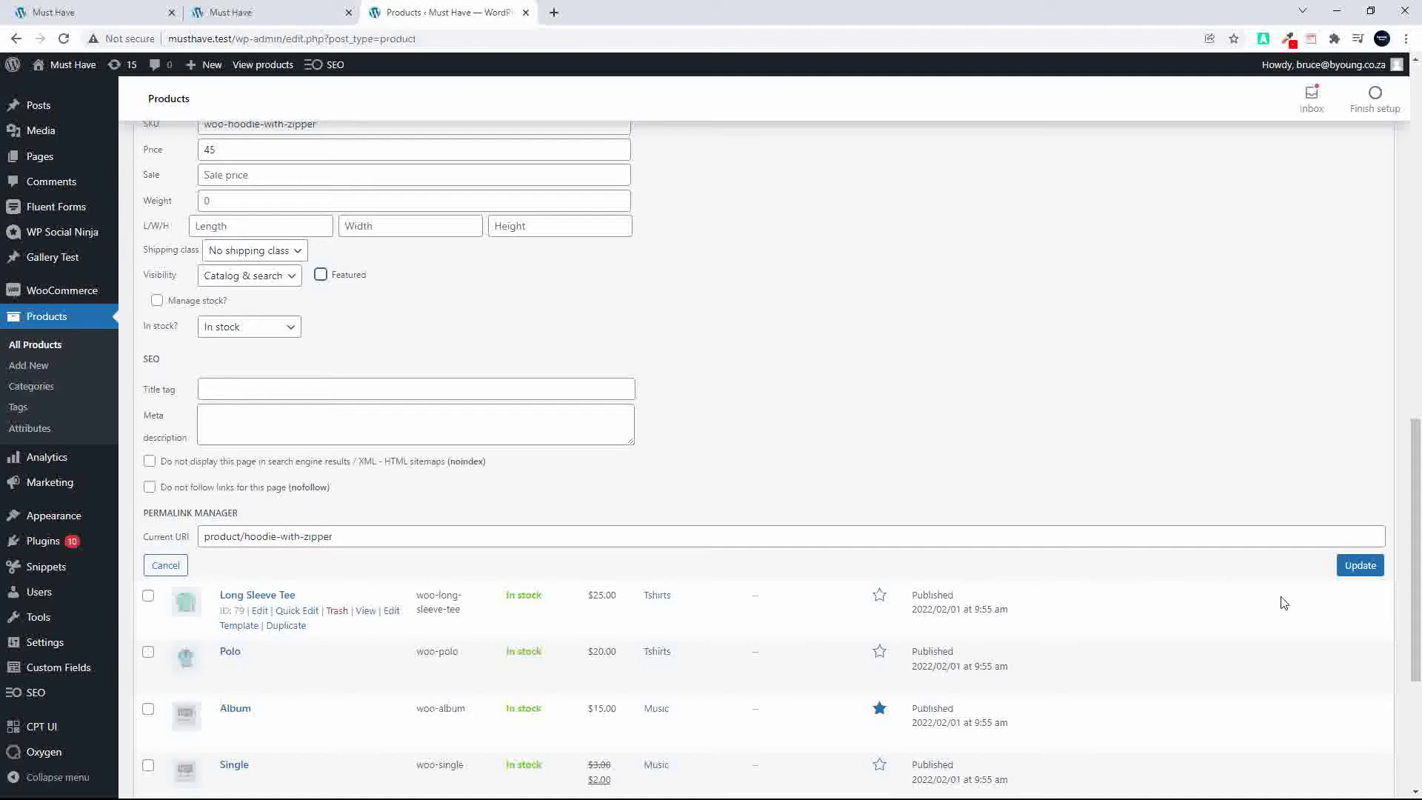
left_click(1360, 566)
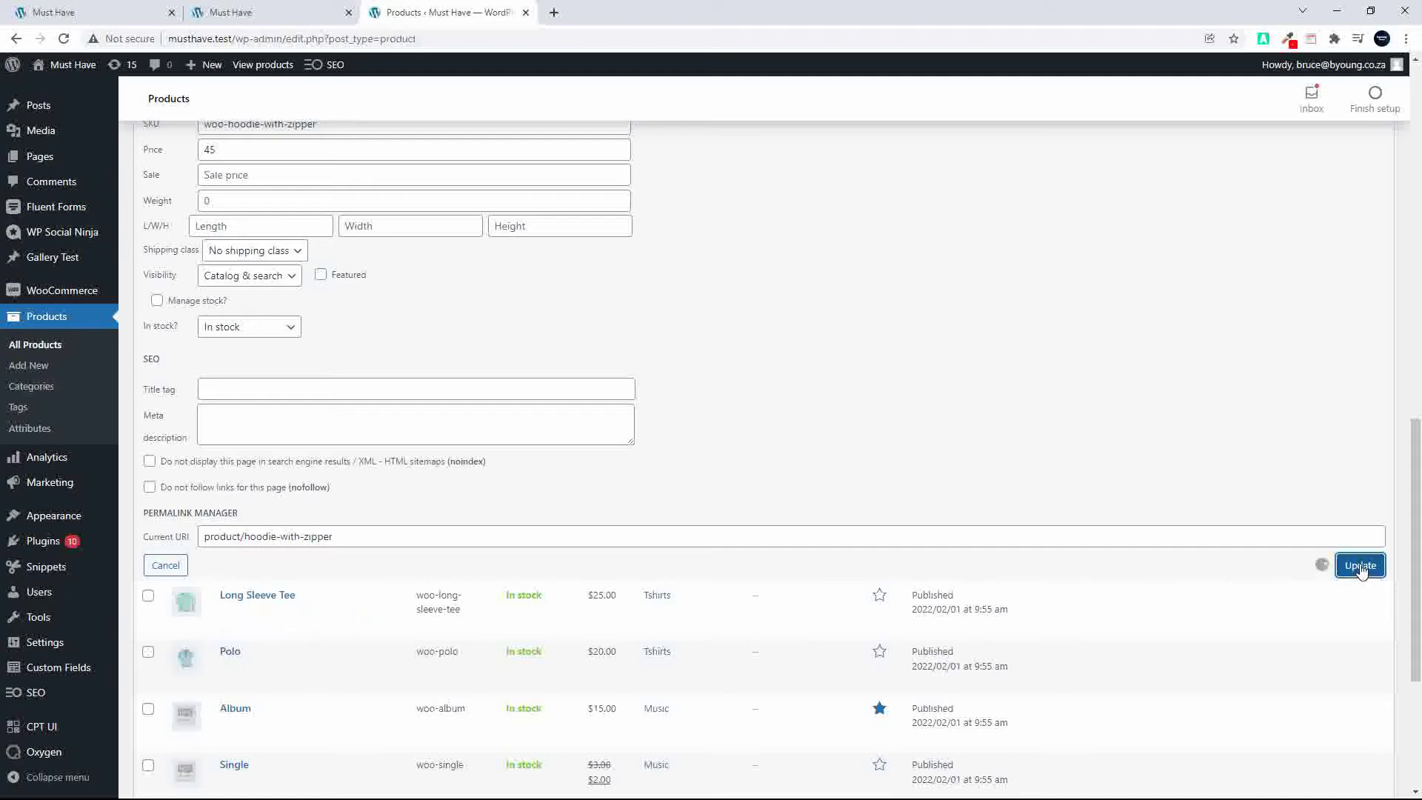
Reload the live home page to confirm Cap now appears instead of Hoodie with Zipper
left_click(274, 13)
left_click(63, 39)
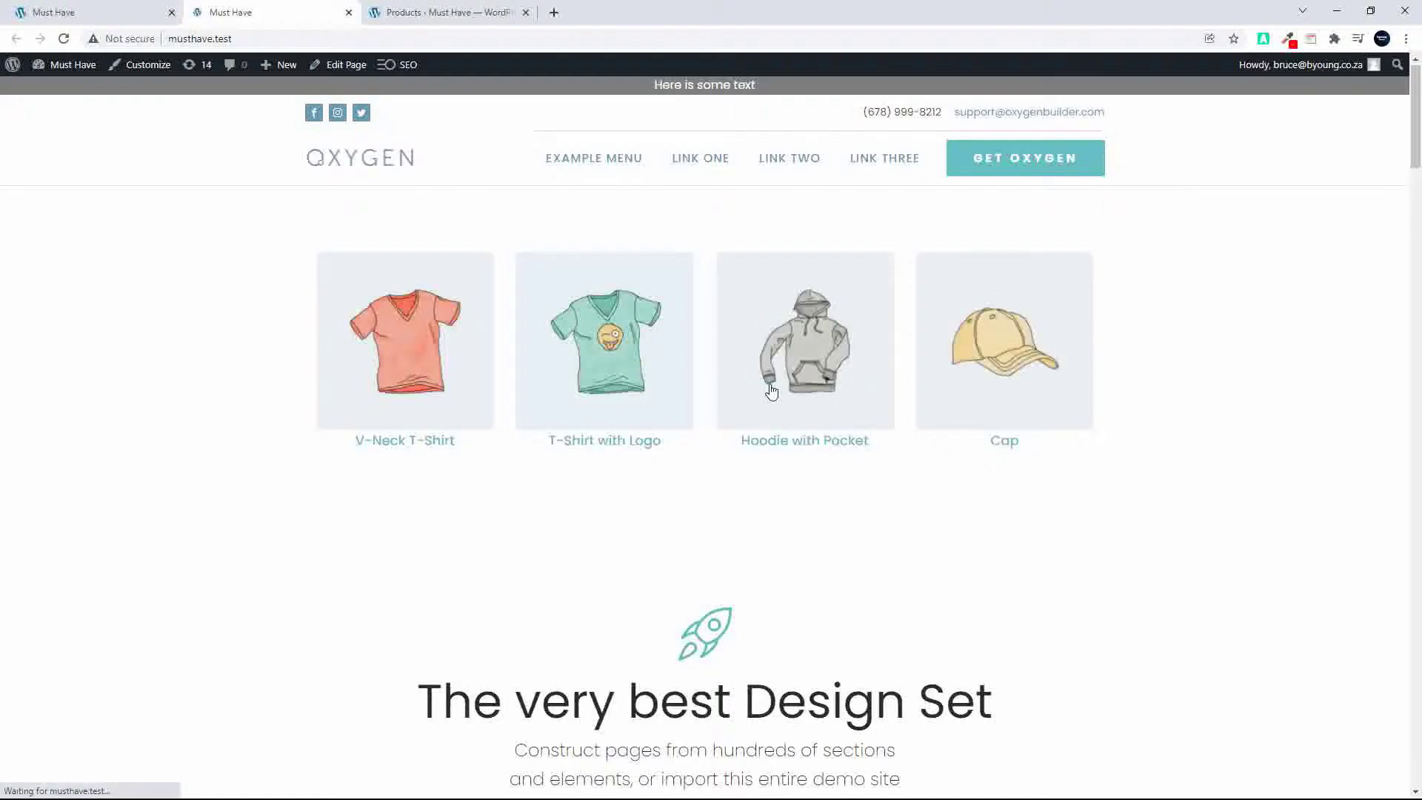
left_click(102, 9)
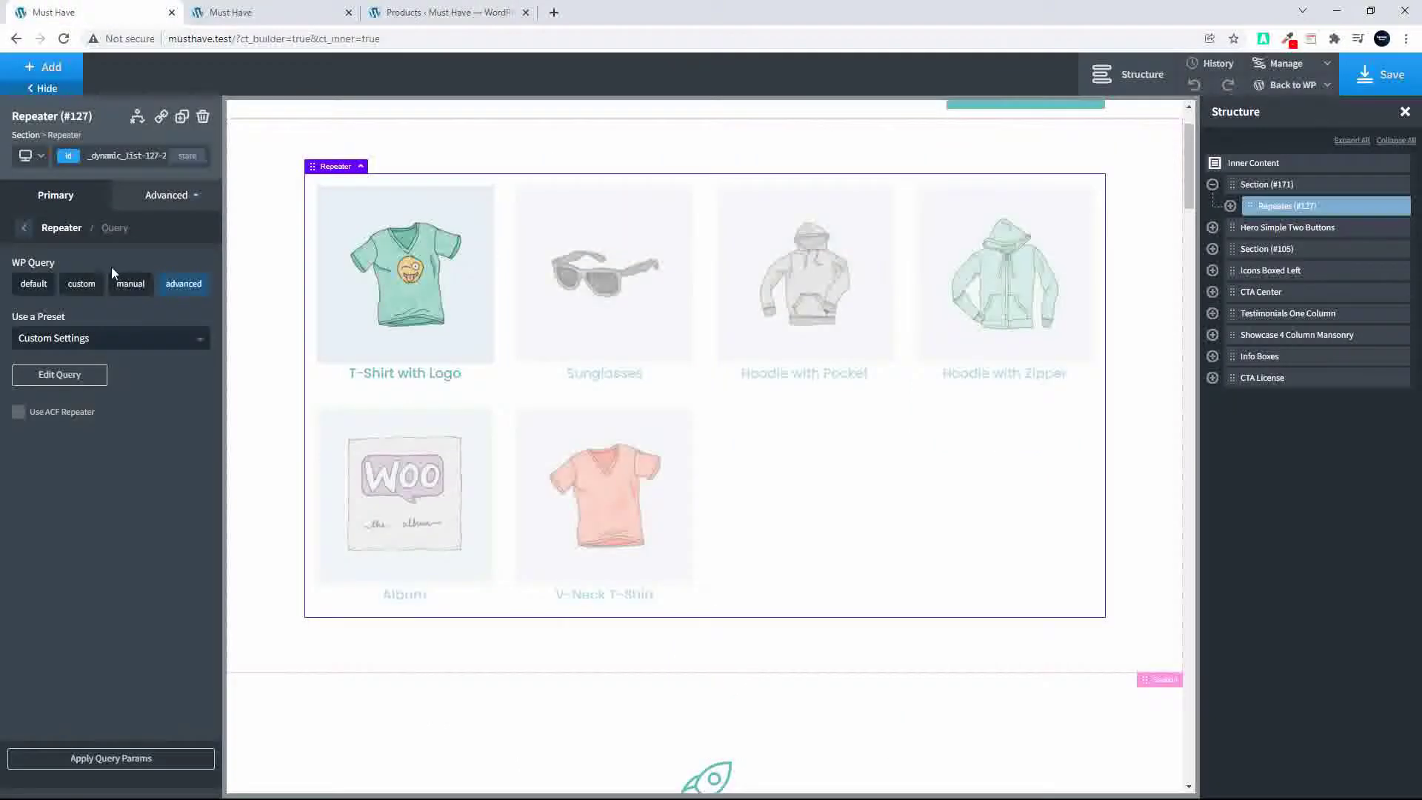
Review the product_visibility tax_query filter in the repeater's advanced query, then close the query editor
left_click(71, 380)
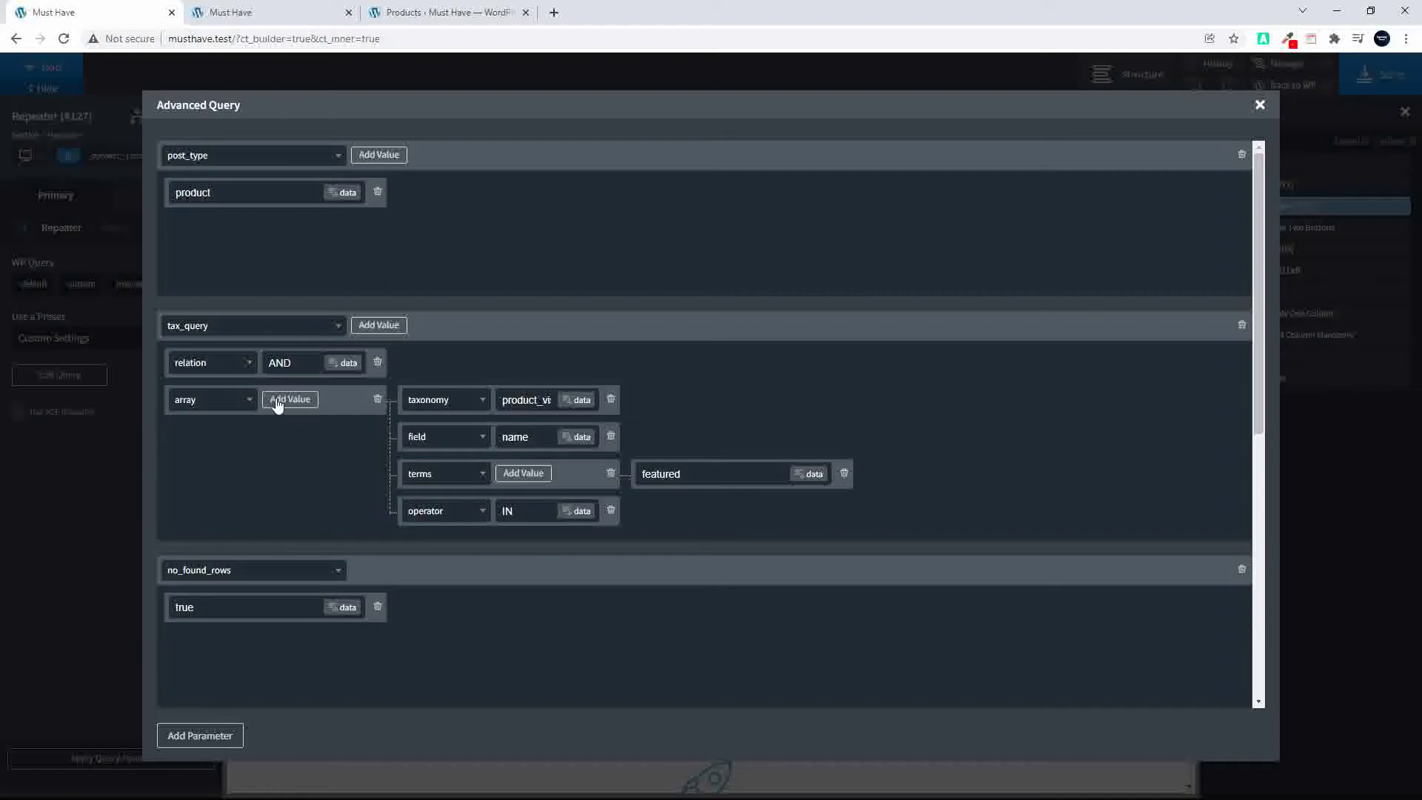
double_click(508, 399)
left_click(539, 436)
left_click(1259, 104)
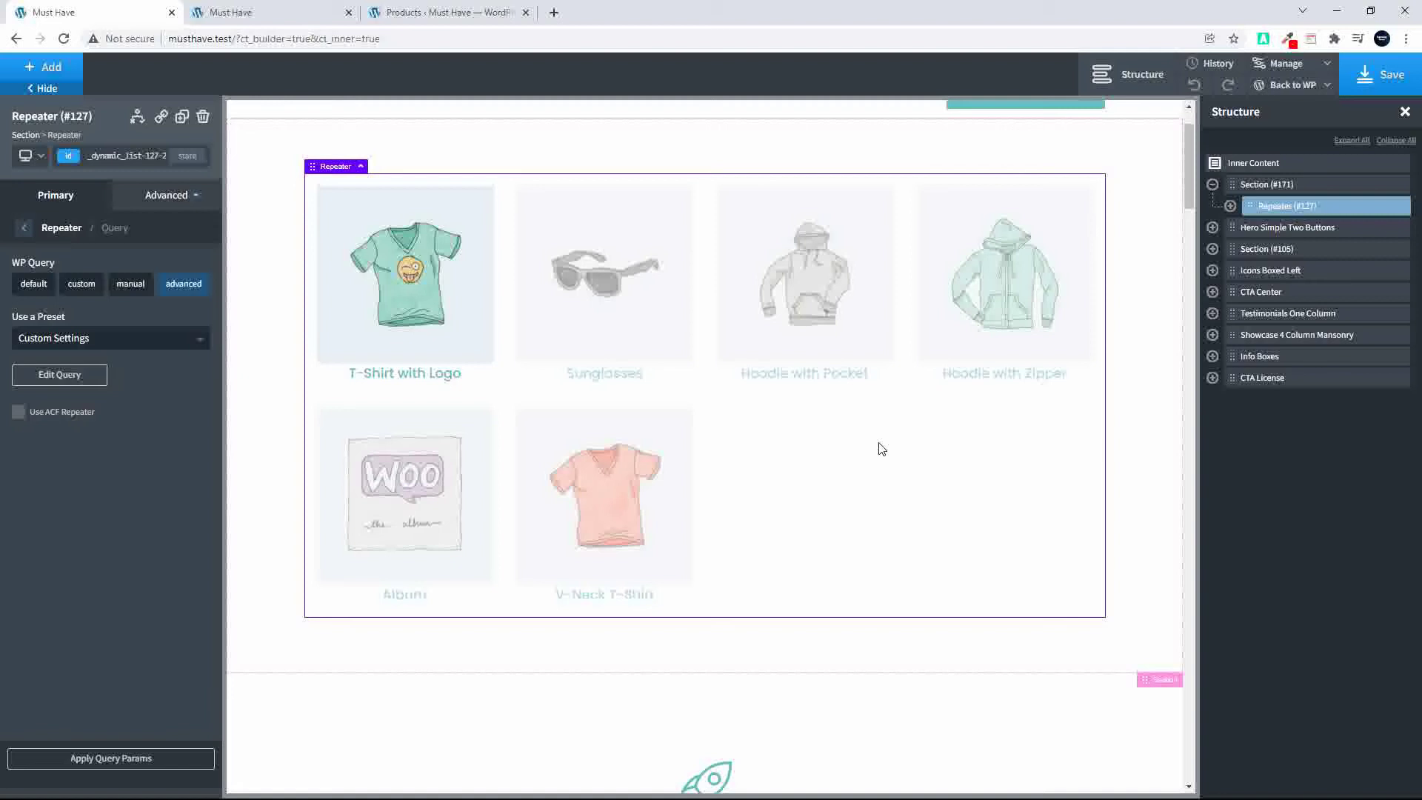